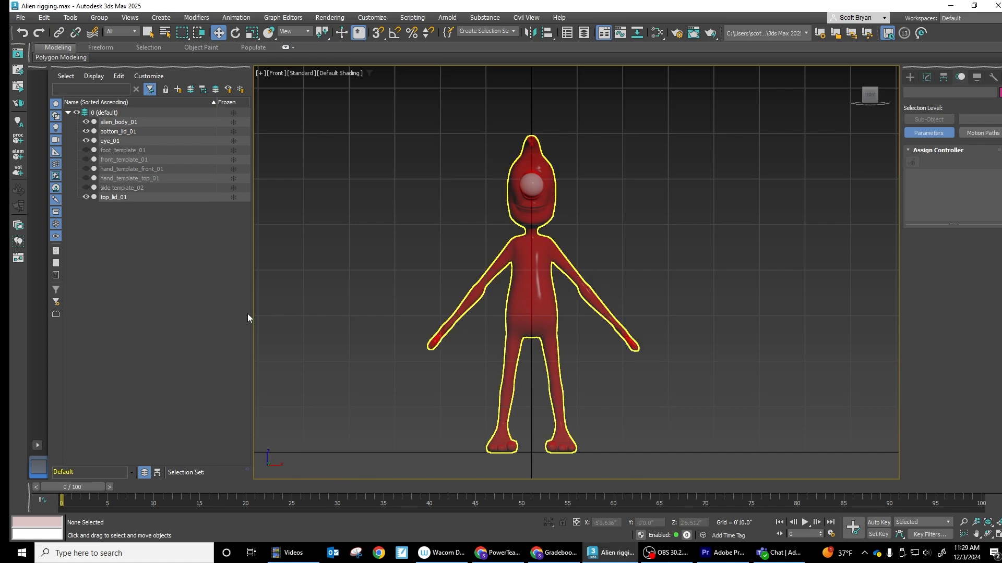
- Create a layer named mesh and move all objects from alien_body_01 through top_lid_01 into it
click(178, 90)
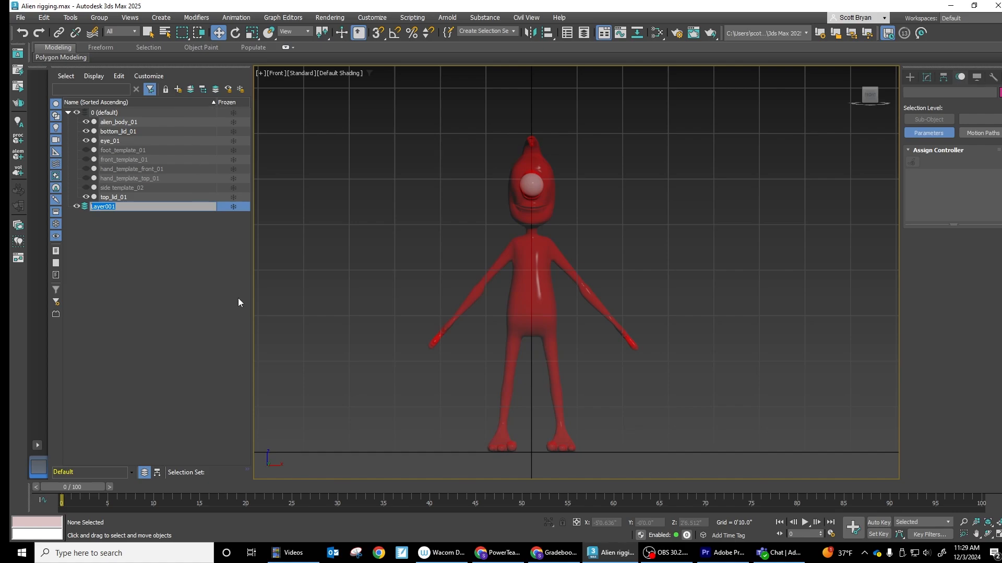
text(mesh)
click(142, 275)
click(117, 121)
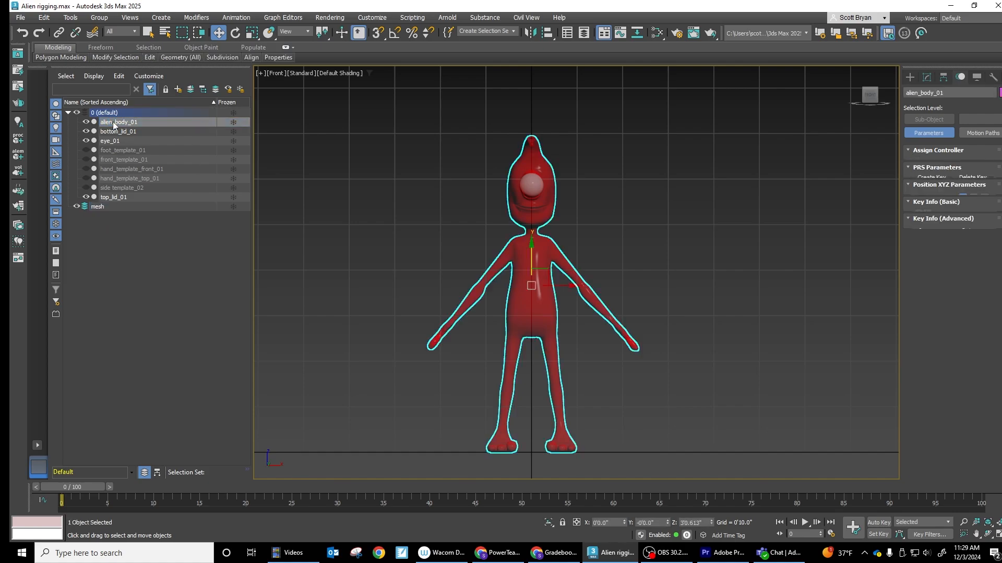
shift+click(114, 197)
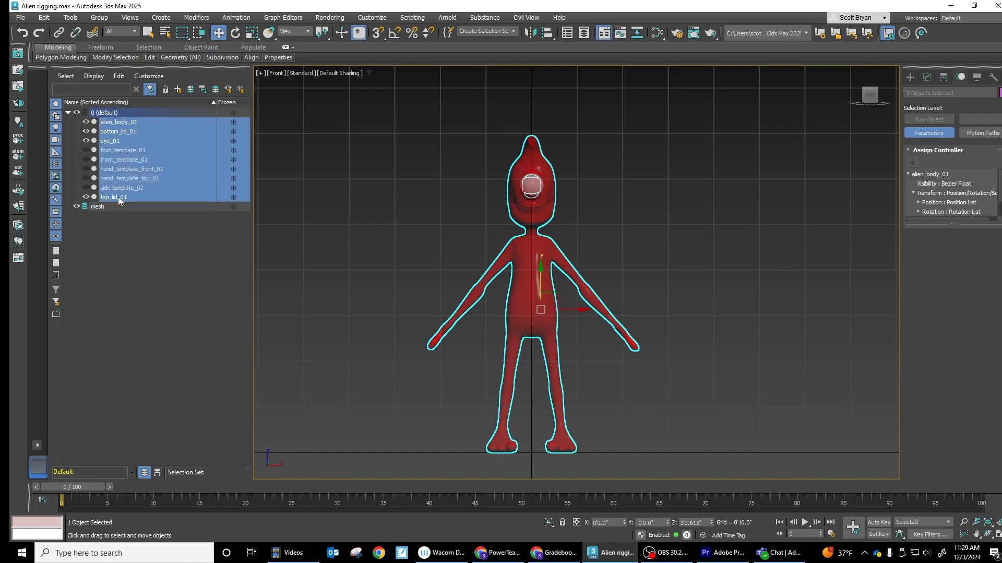
drag(124, 160, 98, 207)
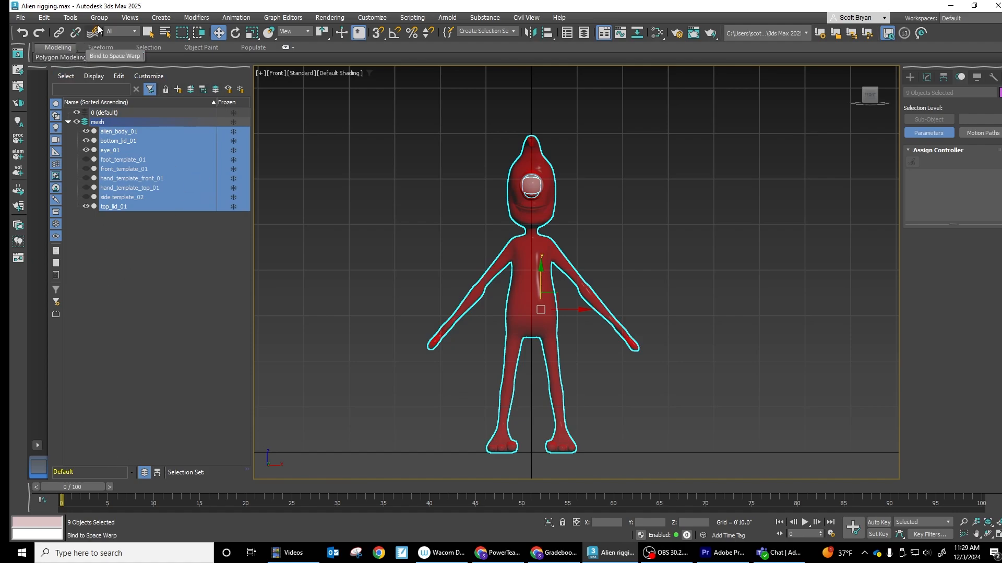
- Show the Layer Explorer and create a new, empty layer named bones
click(584, 33)
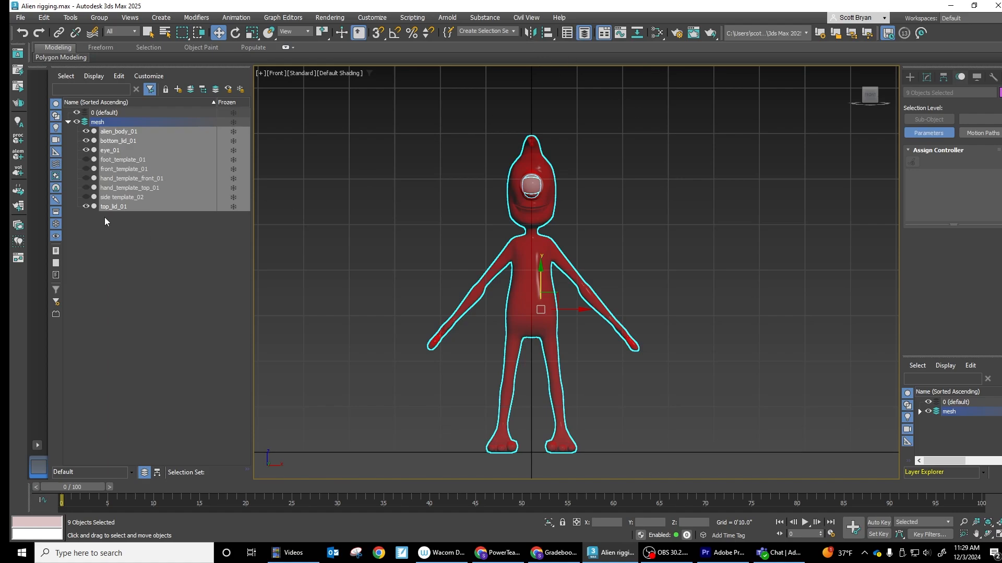
click(137, 228)
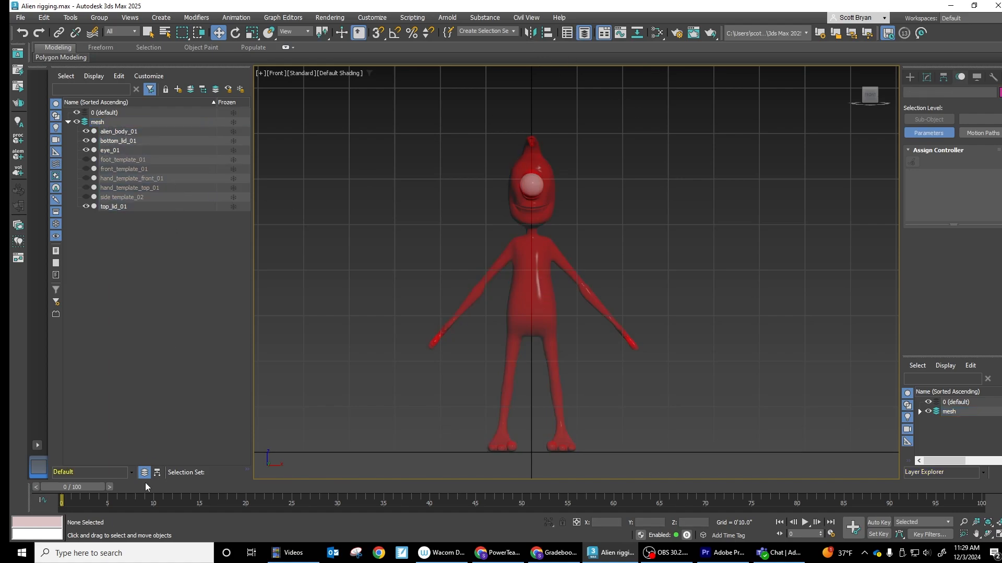
click(177, 90)
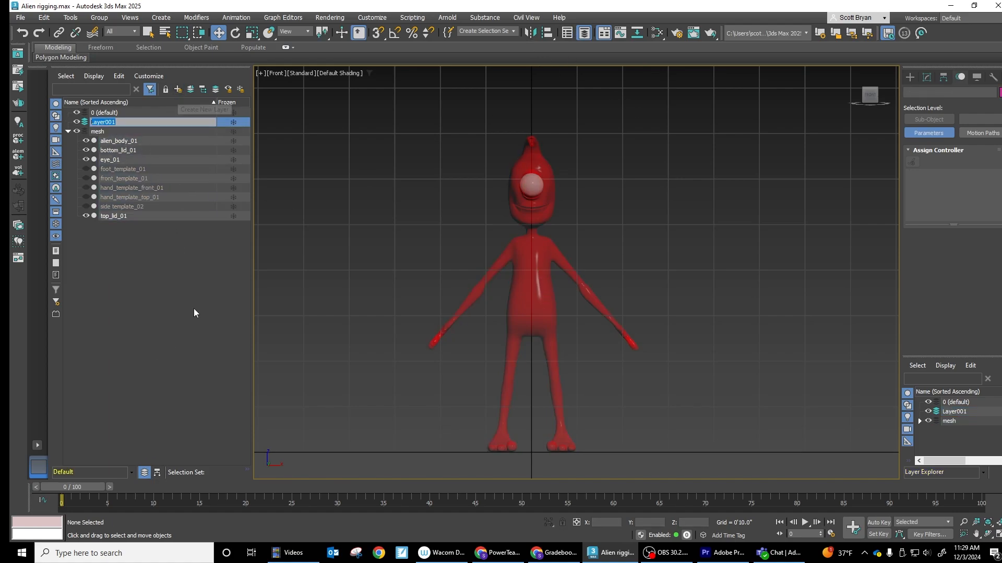
text(bones)
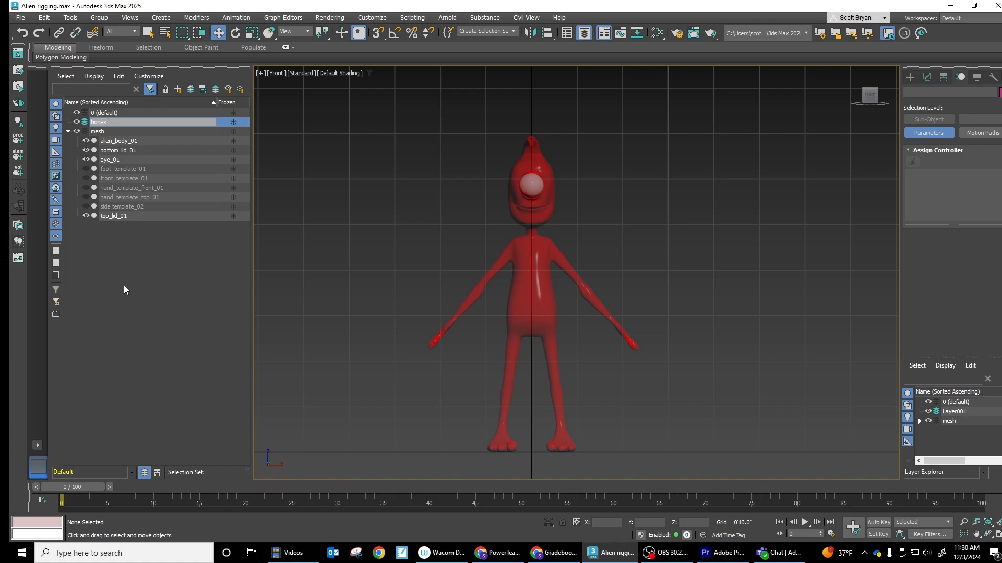
key(Return)
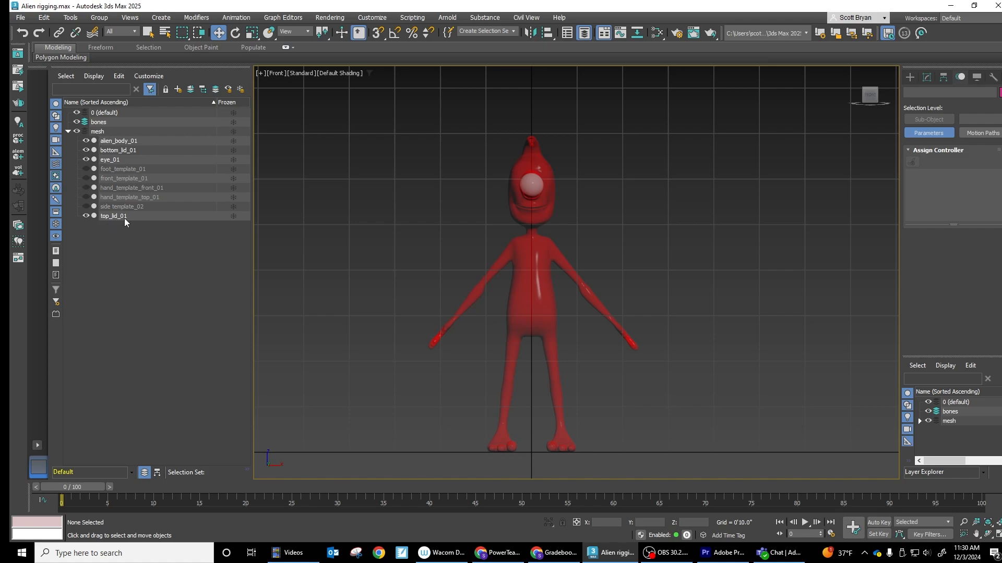
- Freeze the mesh layer, collapse its contents and select the bones layer
click(234, 131)
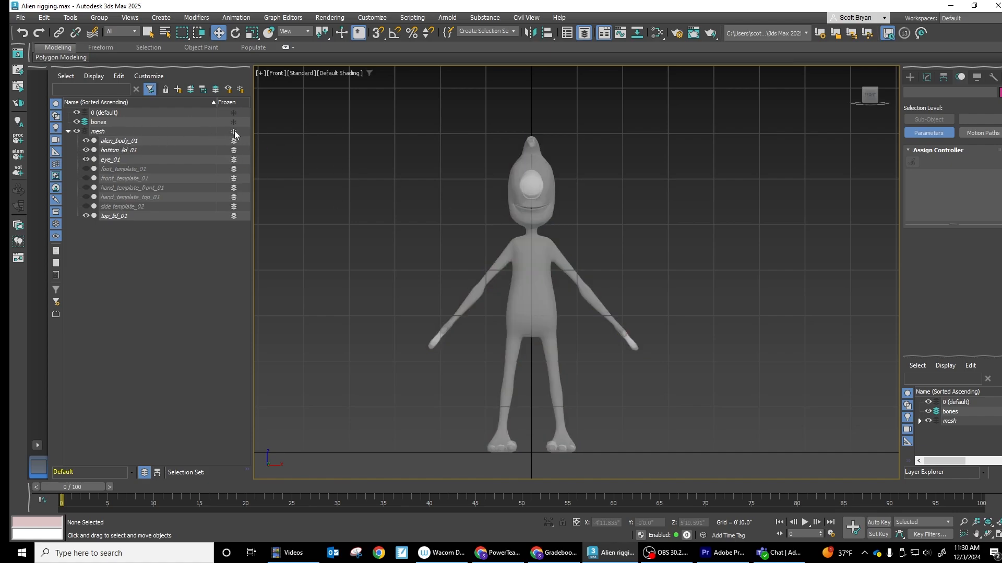
click(68, 132)
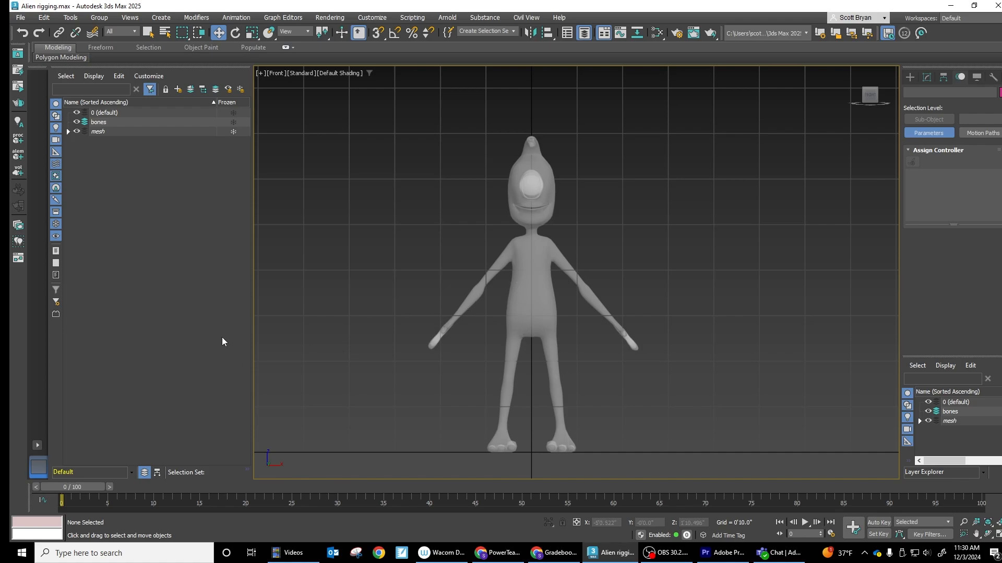
click(98, 131)
click(97, 123)
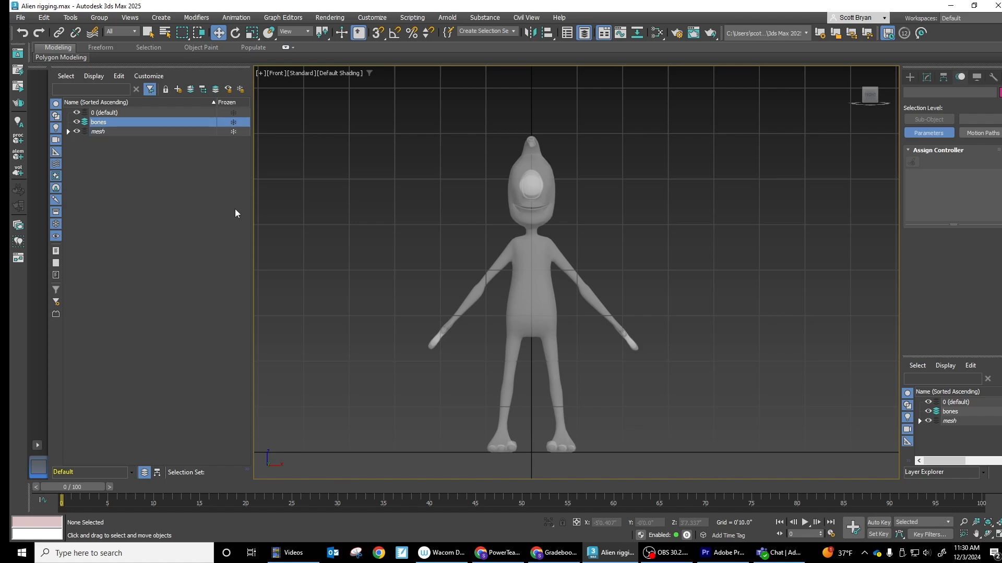
- Show the alien's leg in the left view and start Create Bones from the Bone Tools window
mouse_move(515, 282)
middle_down()
mouse_move(525, 280)
mouse_move(511, 263)
middle_up()
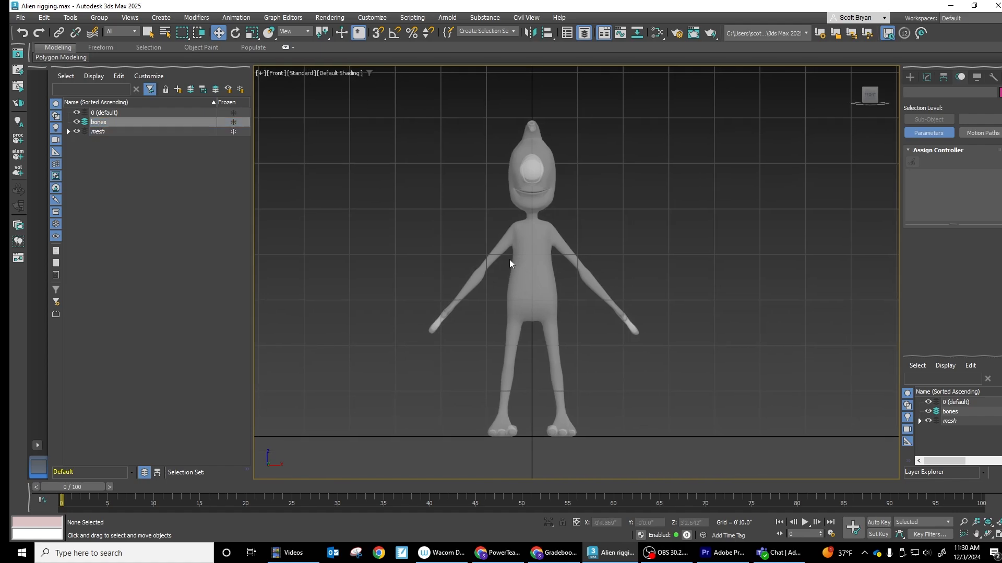
key(l)
middle_drag(513, 178, 507, 283)
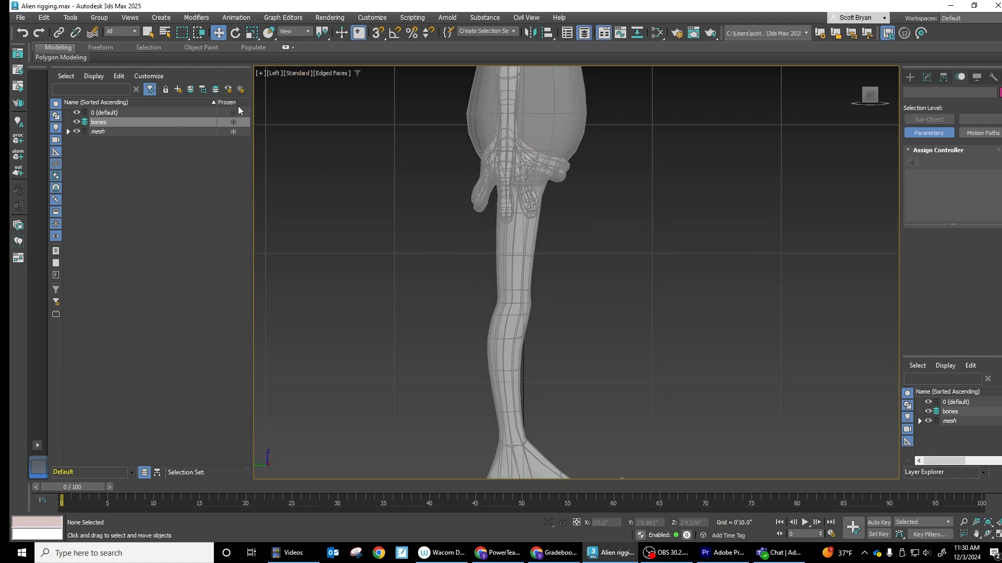
click(238, 18)
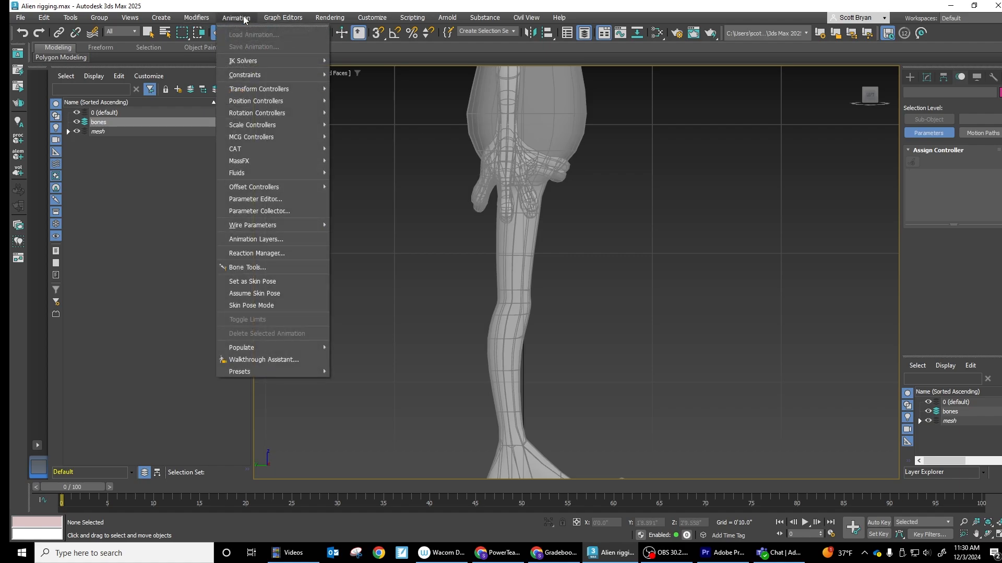
click(248, 267)
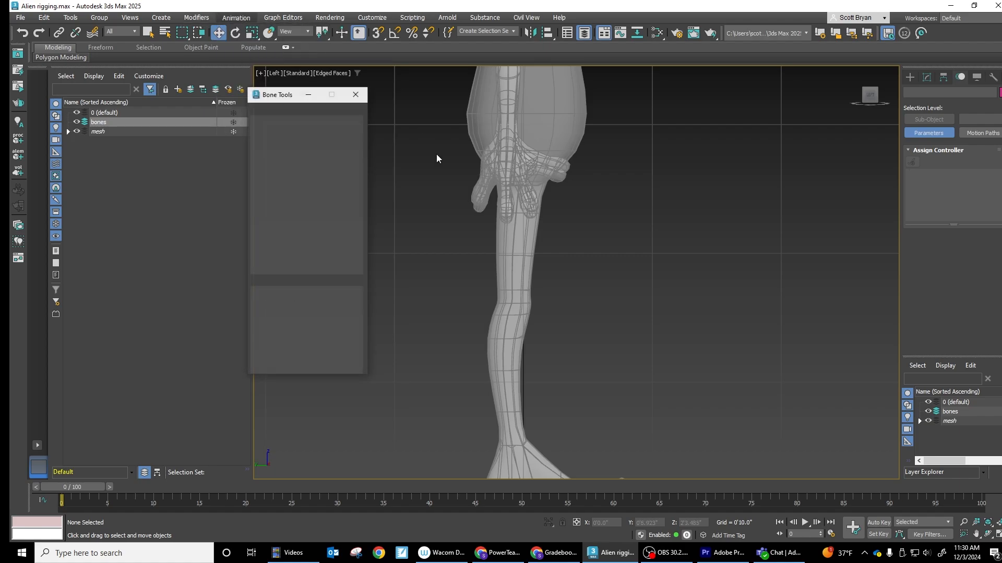
drag(291, 101, 291, 83)
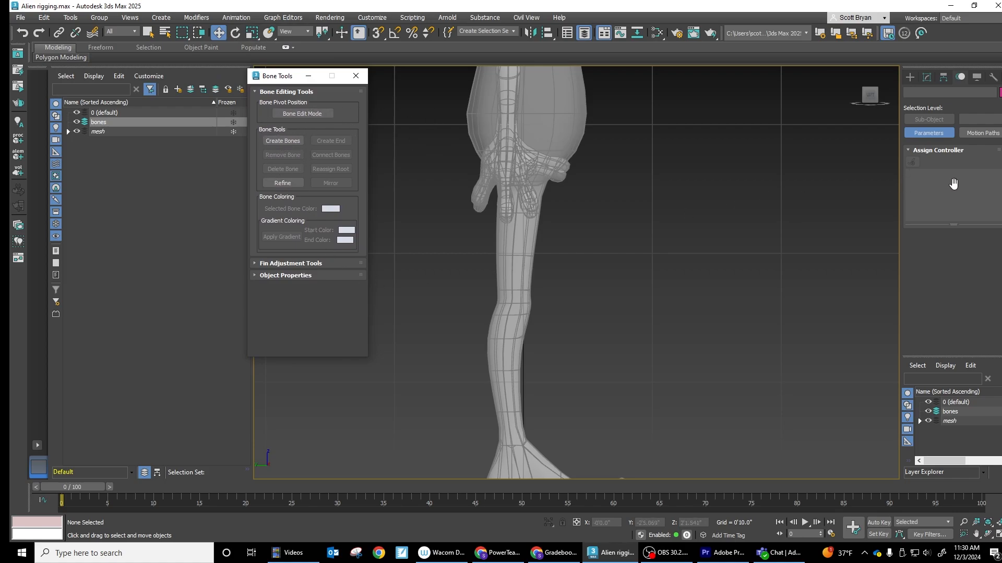
click(288, 114)
click(291, 113)
click(281, 141)
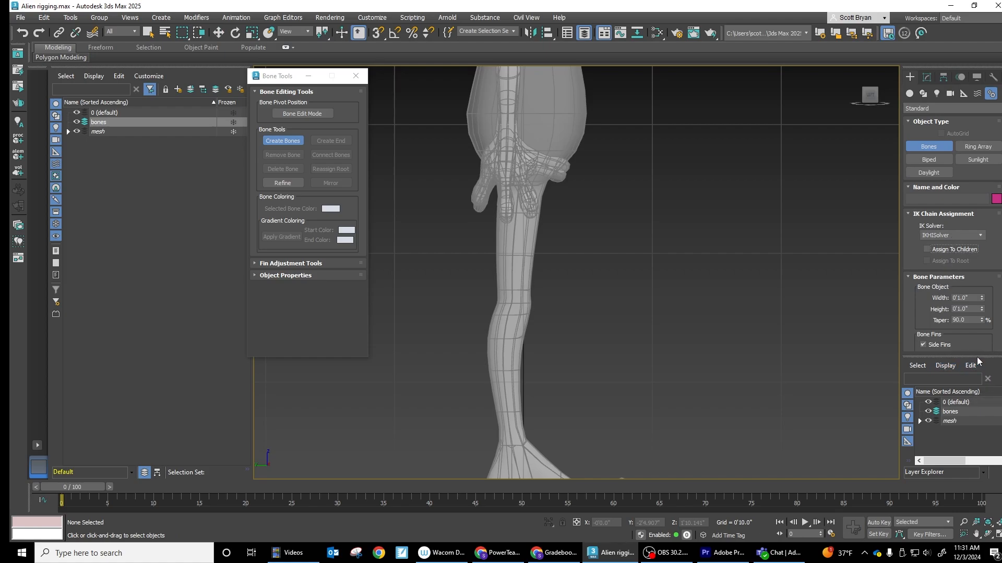
- Dock the Layer Explorer together with the Scene Explorer and keep the Layer Explorer in front
drag(979, 362, 205, 86)
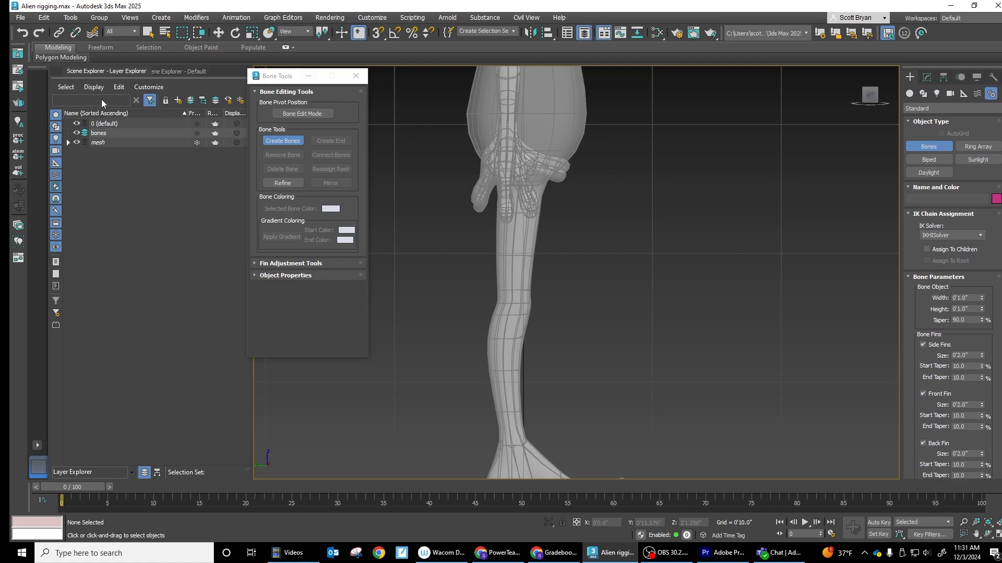
click(175, 72)
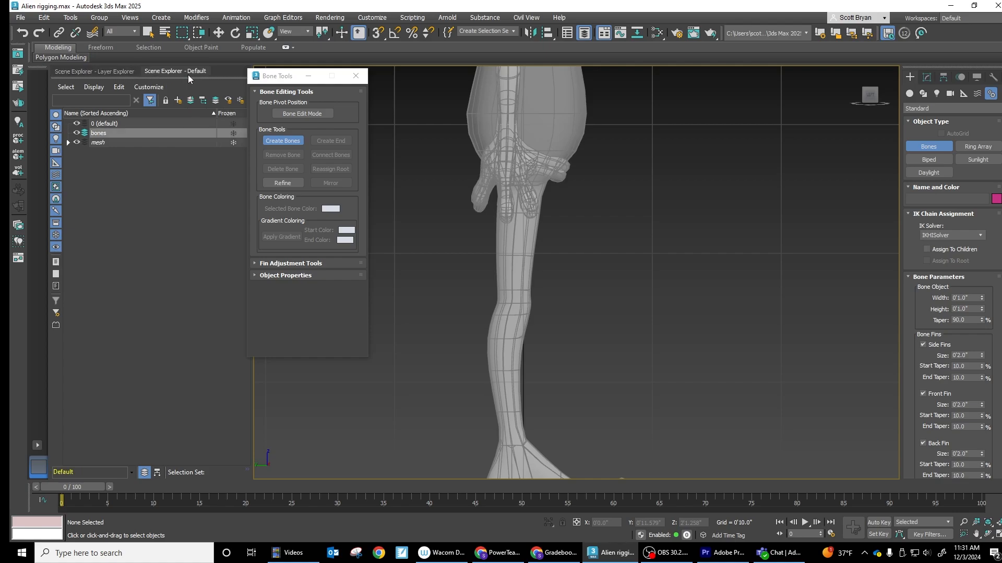
click(117, 70)
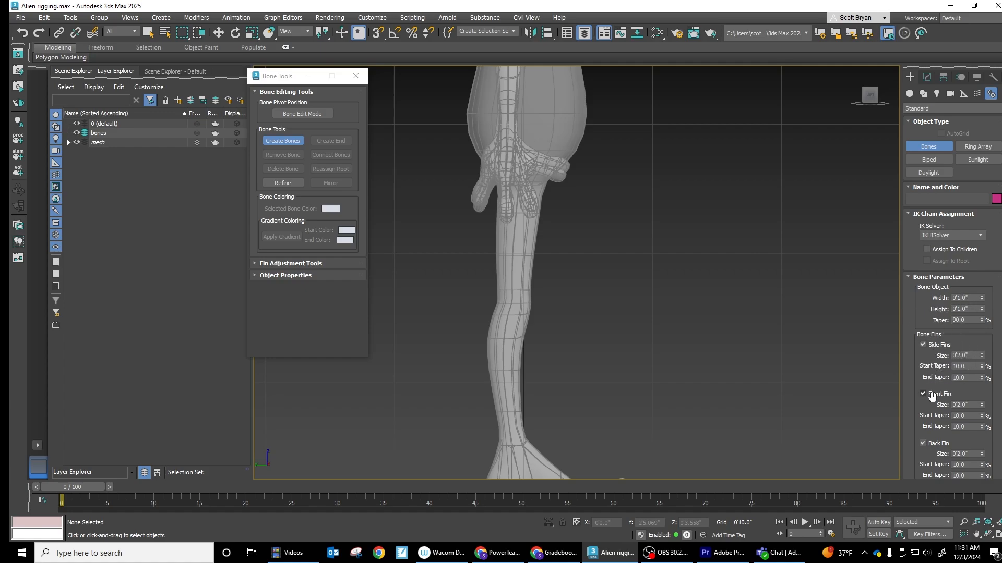
- Draw a trial bone down the upper leg from hip to knee and end the chain there
drag(932, 477, 938, 434)
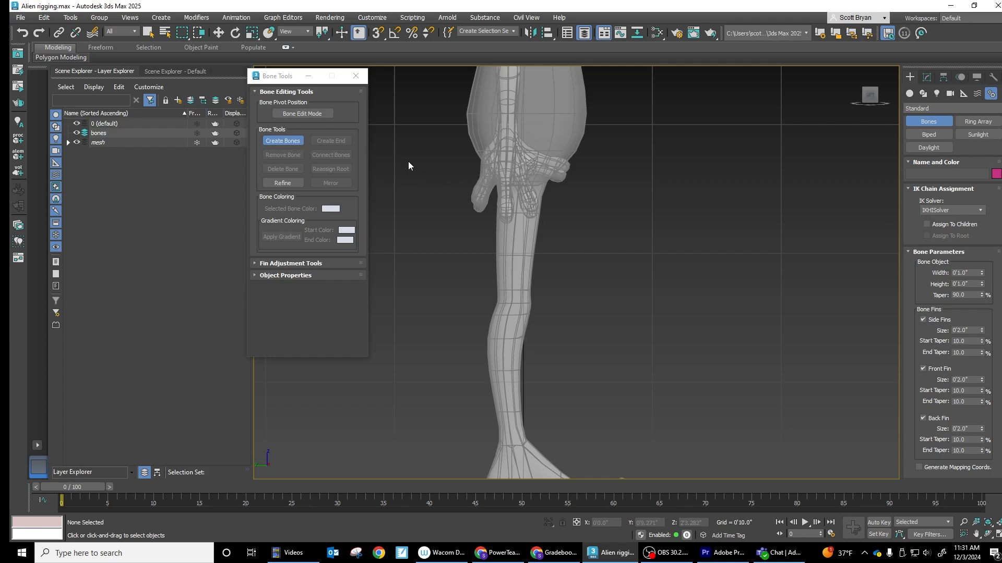
click(516, 182)
click(512, 302)
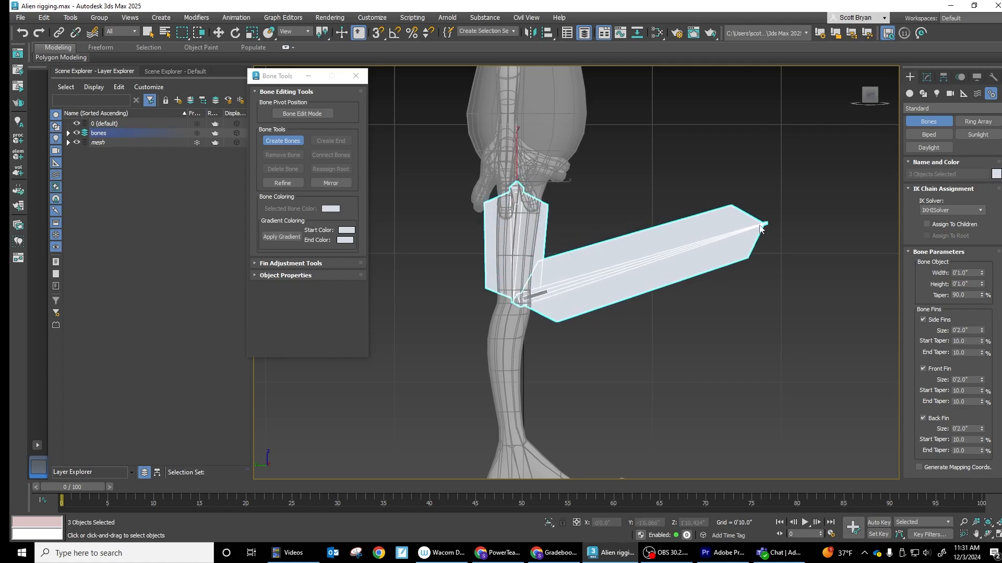
right_click(760, 228)
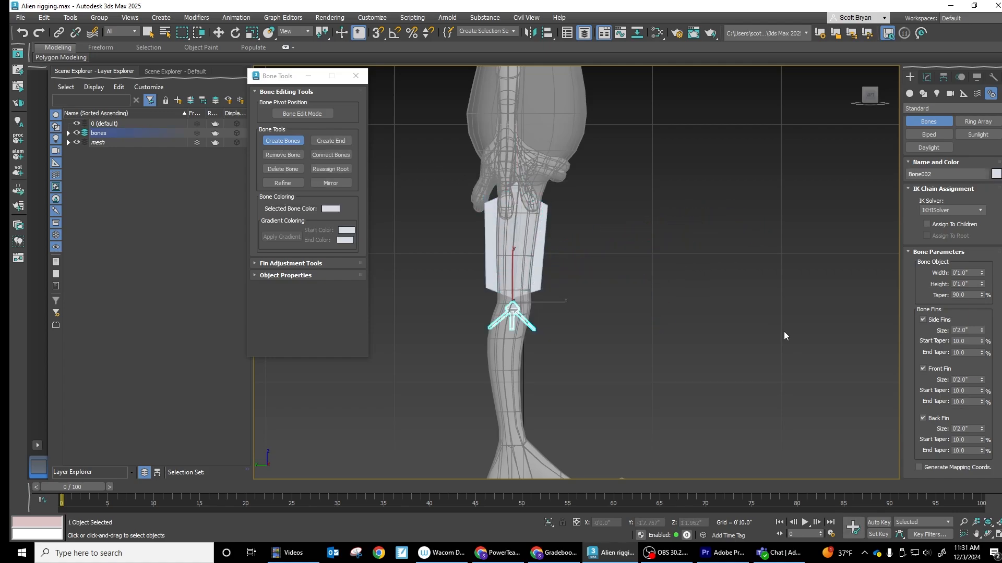
- Turn off the side, front and back fins on the small end bone at the knee
click(922, 321)
click(922, 369)
click(927, 77)
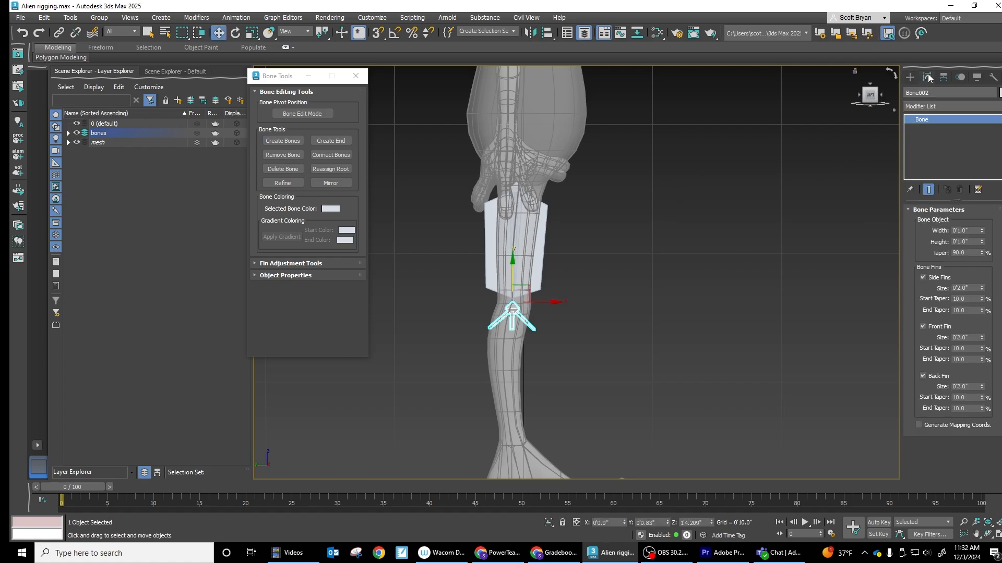
click(923, 277)
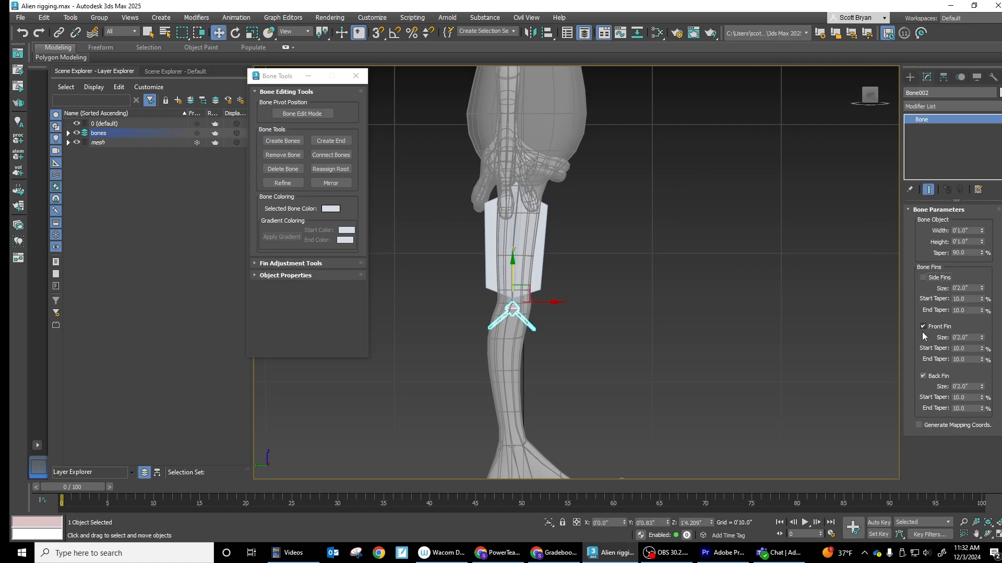
click(923, 327)
click(923, 377)
- Turn off the side, front and back fins on the upper leg bone
click(506, 246)
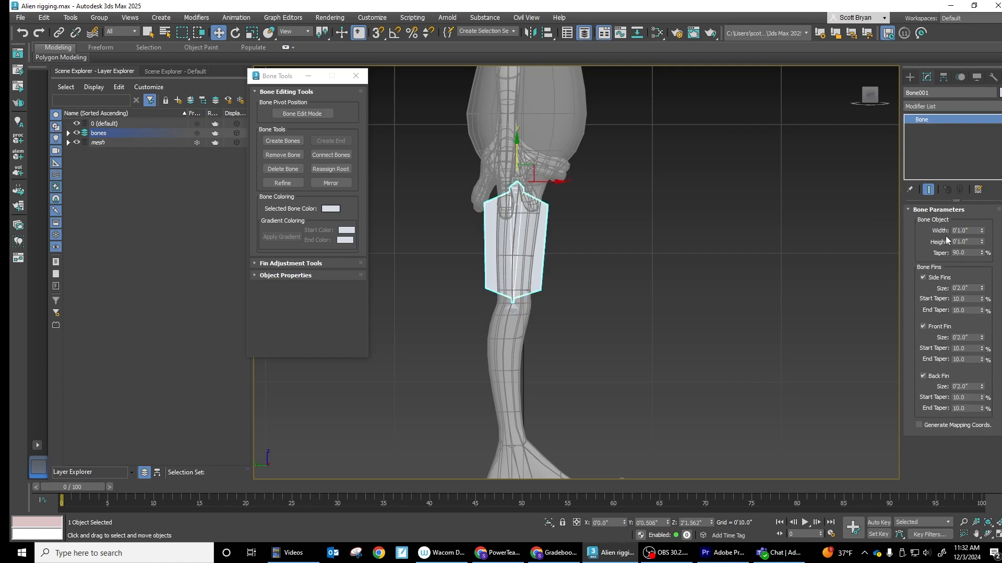
click(923, 278)
click(923, 327)
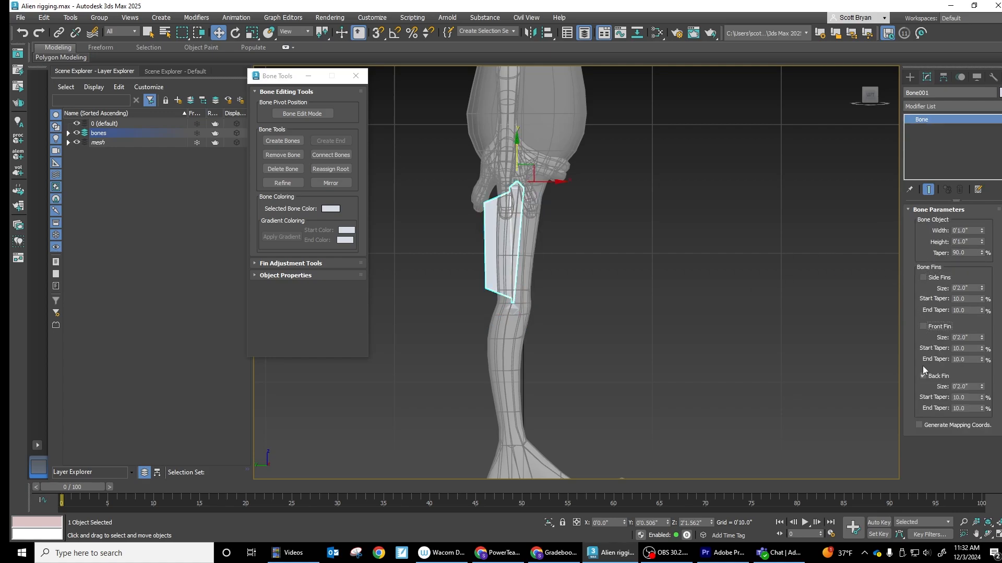
click(923, 377)
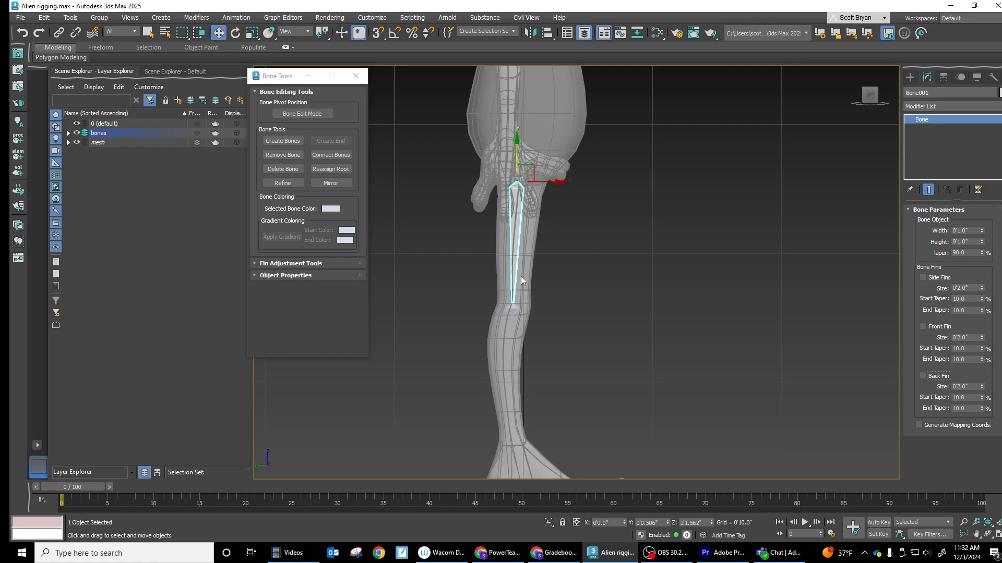
- Try adjusting the upper leg bone's width and undo the change
click(981, 233)
drag(981, 232, 949, 242)
key(ctrl+z)
key(ctrl+z)
- Delete the upper leg bone and the end bone at the knee
key(Delete)
click(511, 308)
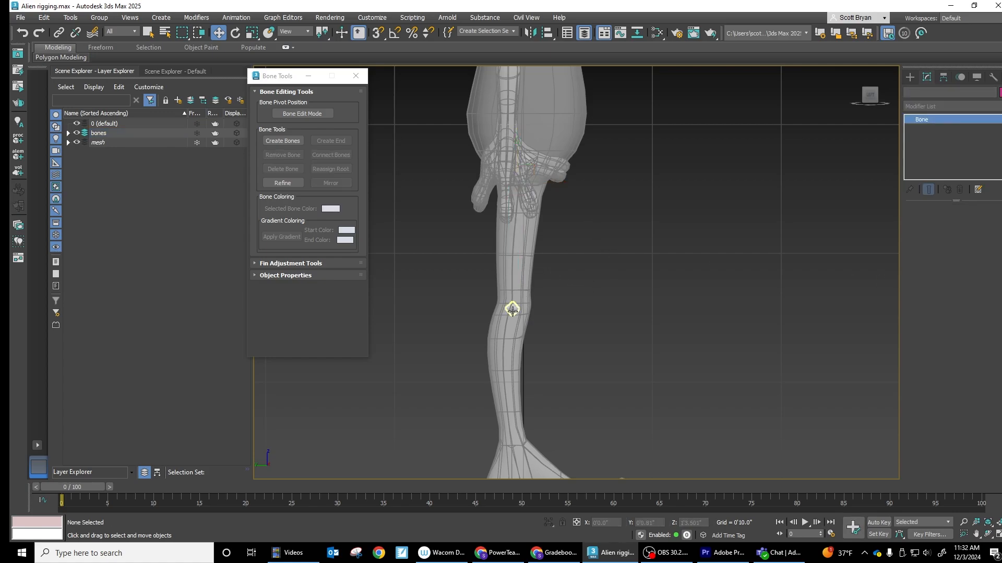
key(Delete)
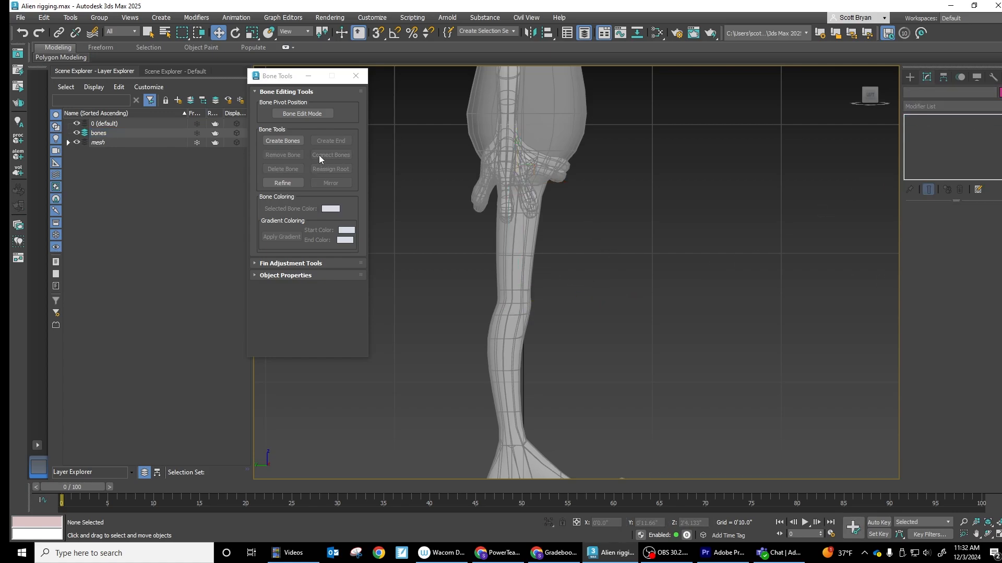
- Start creating bones with side, front and back fins turned on for the new chain
click(282, 140)
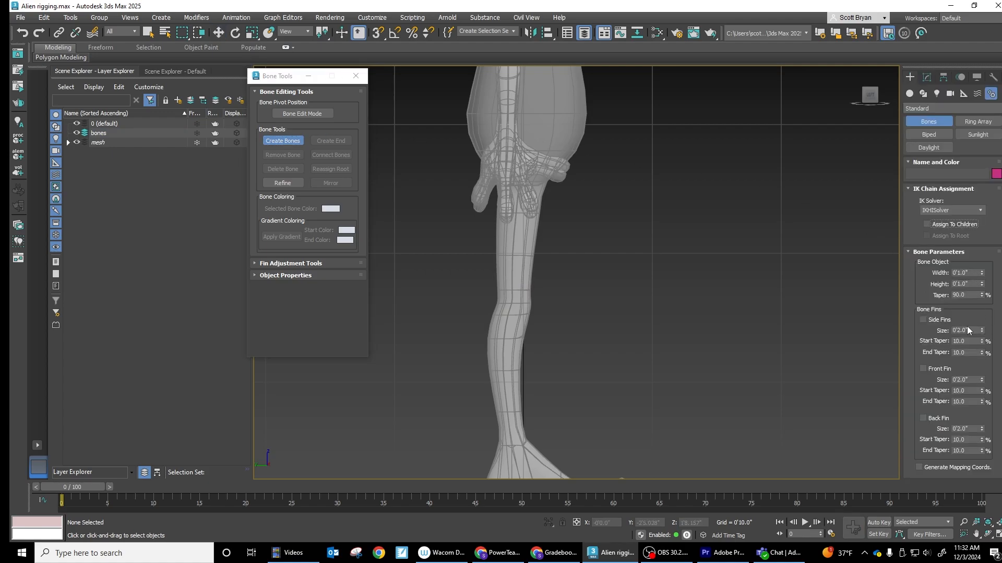
click(922, 319)
click(923, 369)
click(922, 418)
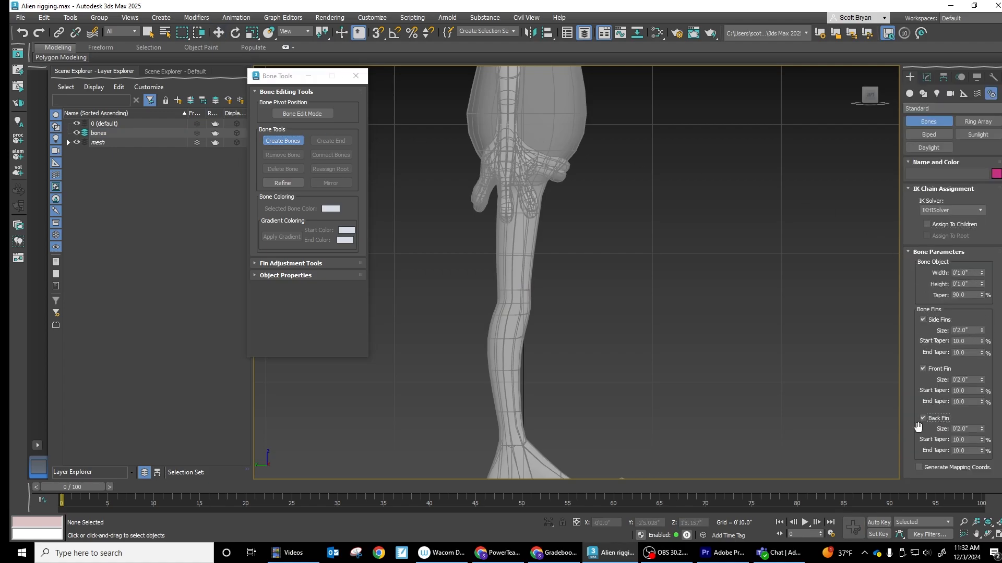
- Draw the leg bone chain in side view from the hip through the knee, ankle, ball of the foot and toe base to the toe tip
click(515, 182)
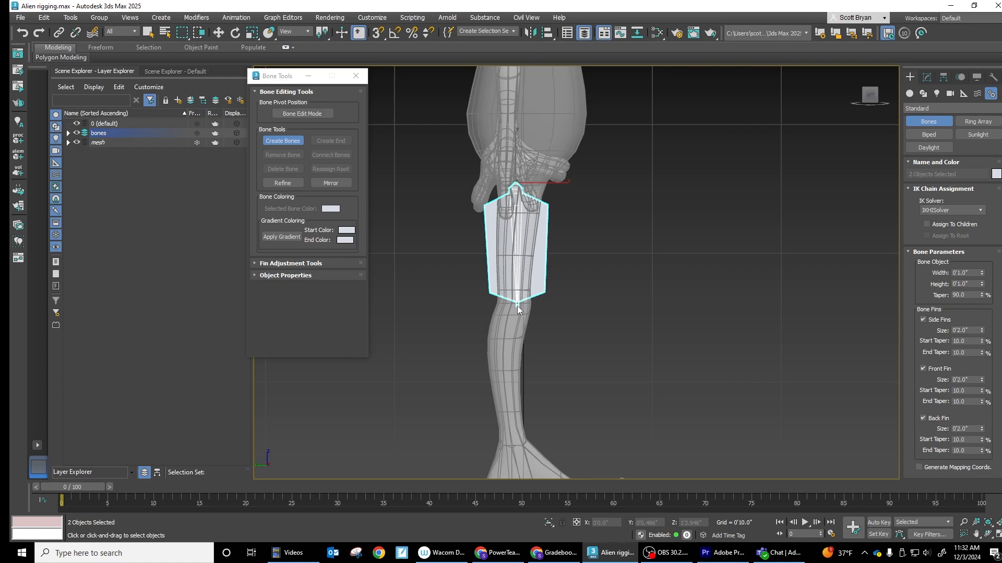
click(518, 305)
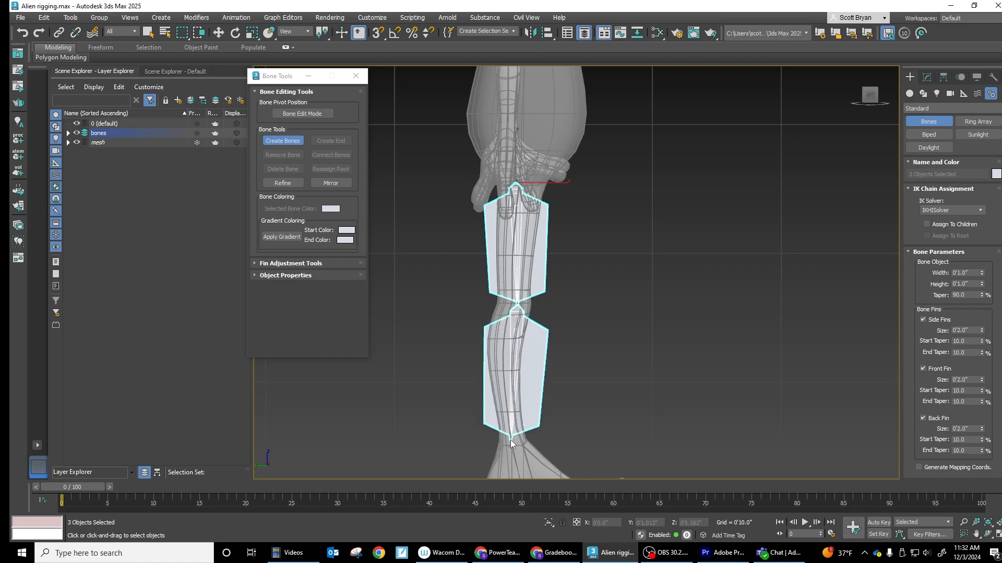
middle_drag(510, 440, 516, 293)
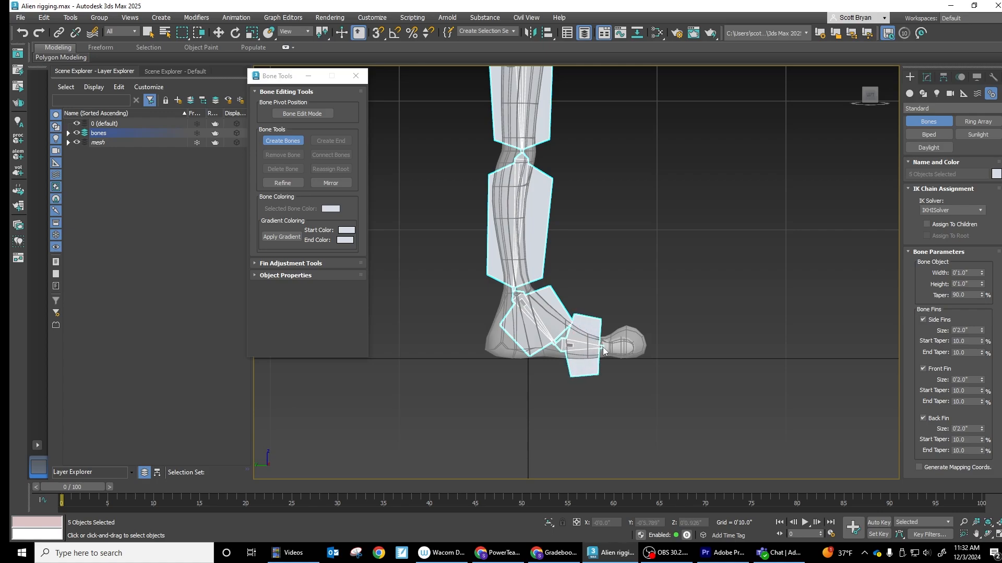
click(604, 350)
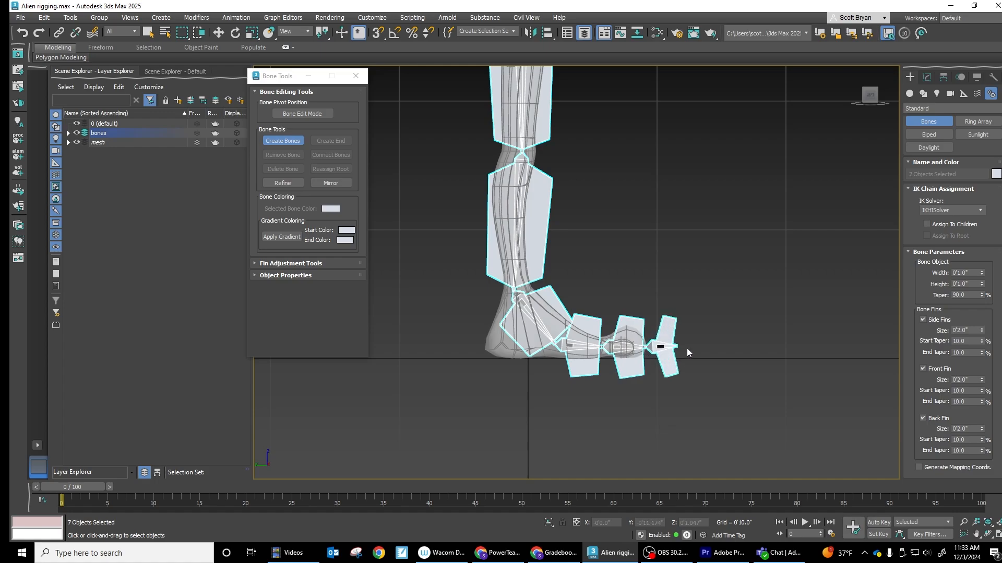
right_click(707, 353)
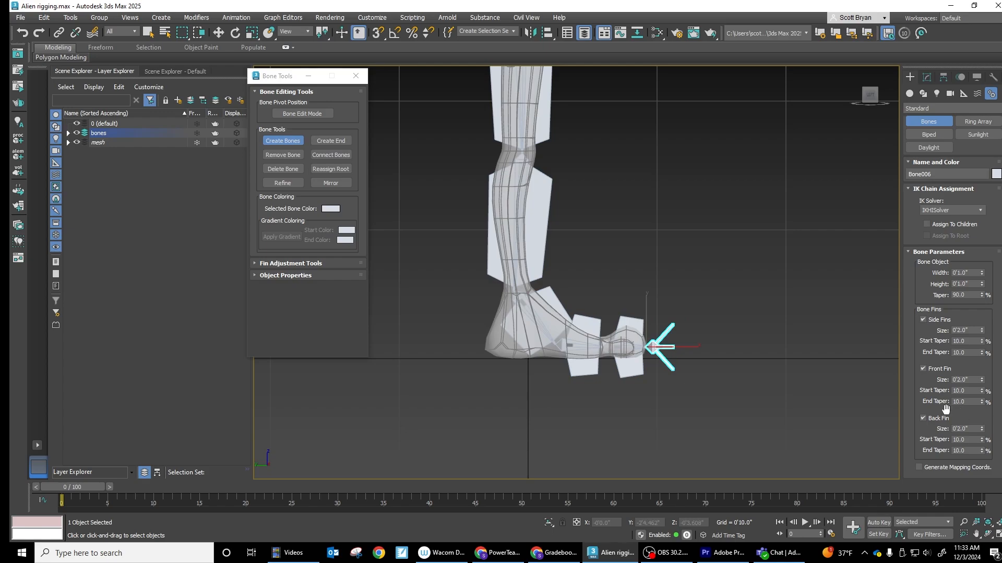
- Undo the creation of the small end bone beyond the toe tip
click(922, 417)
key(ctrl+z)
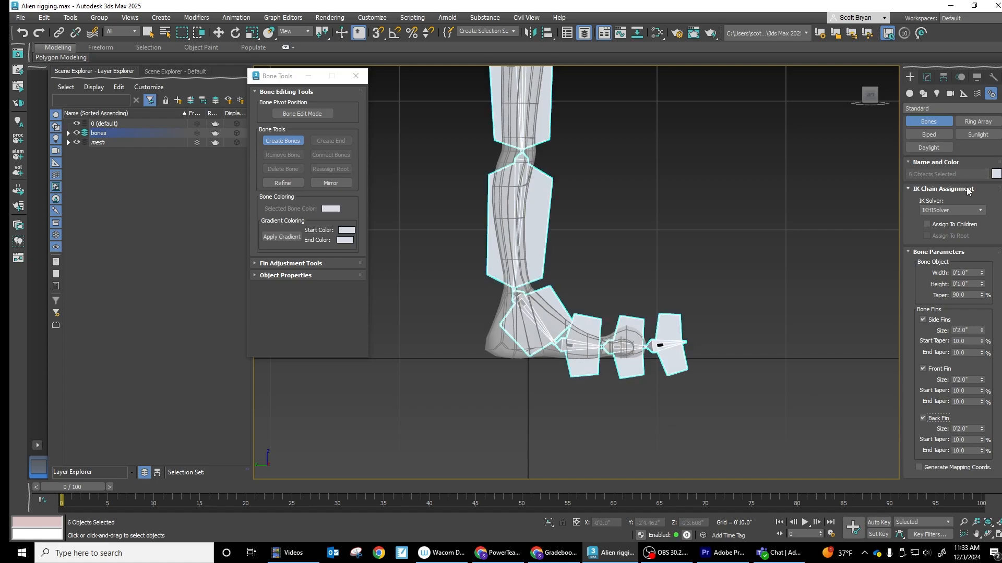
click(925, 77)
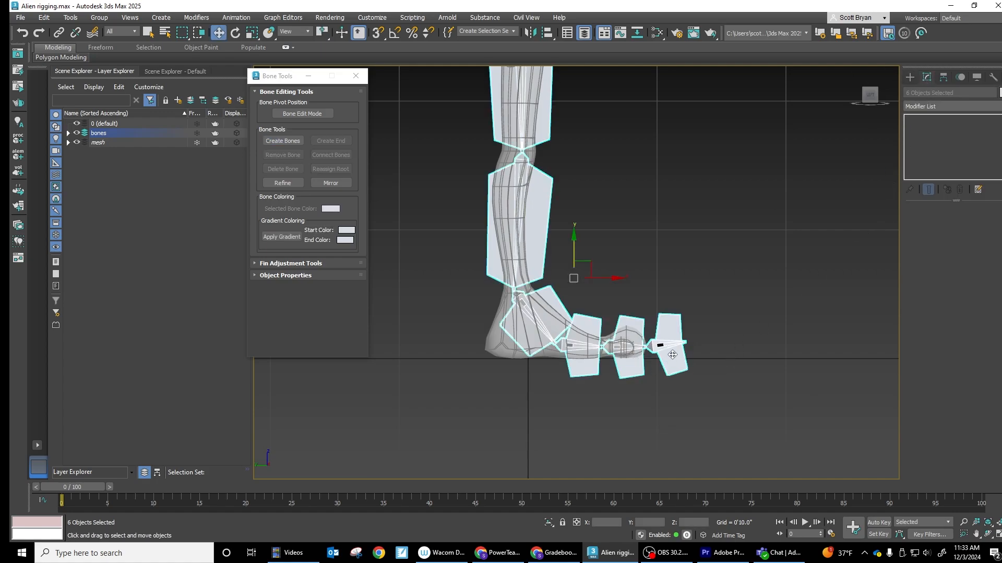
key(ctrl+z)
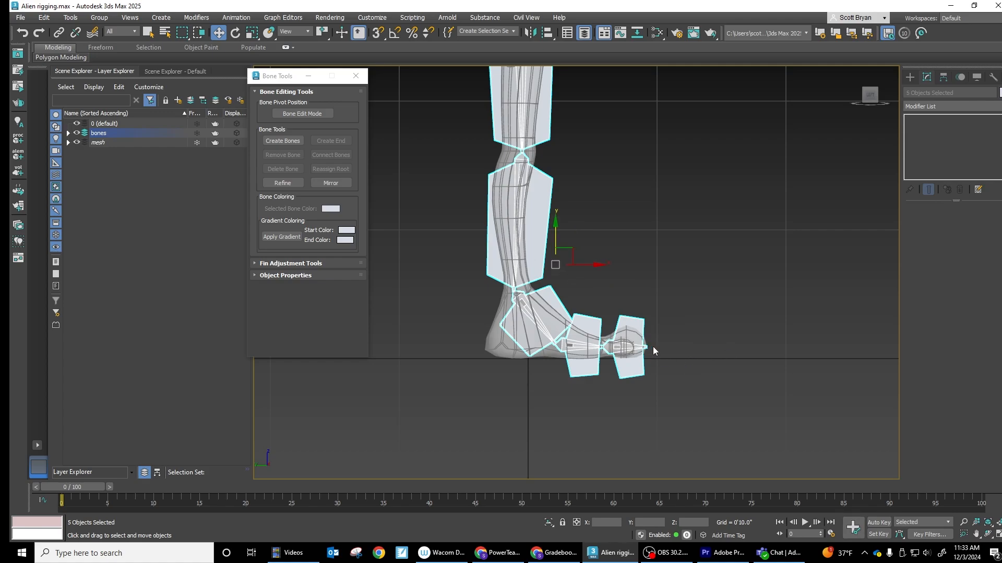
- Add an end bone to the toe bone and turn off its side, front and back fins
click(630, 348)
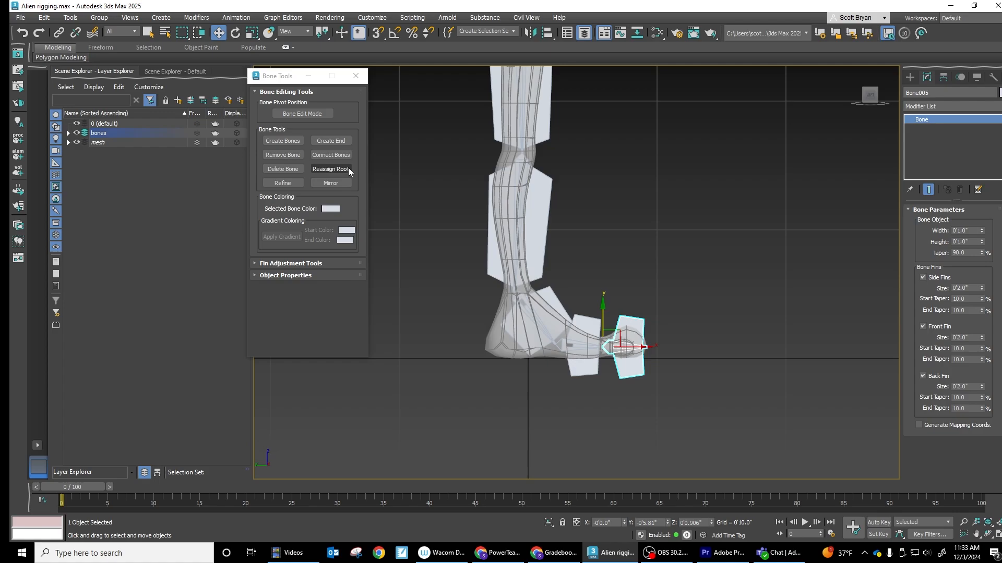
click(335, 141)
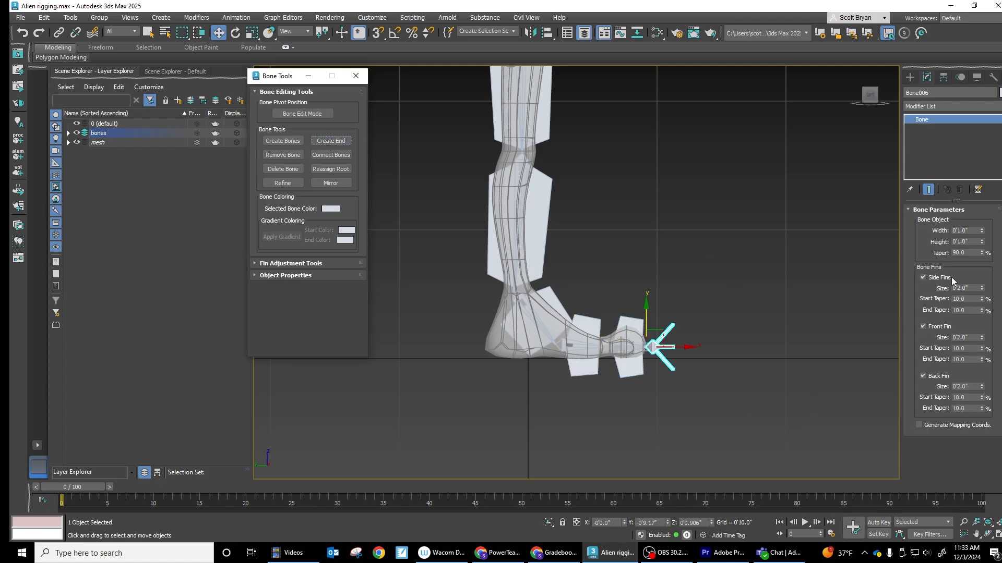
click(929, 78)
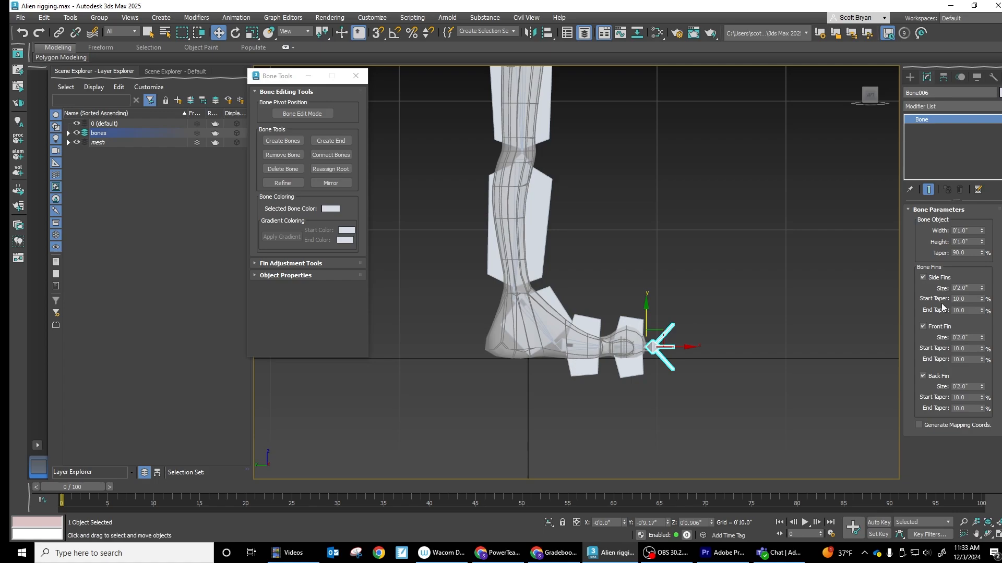
click(922, 277)
click(922, 327)
click(923, 377)
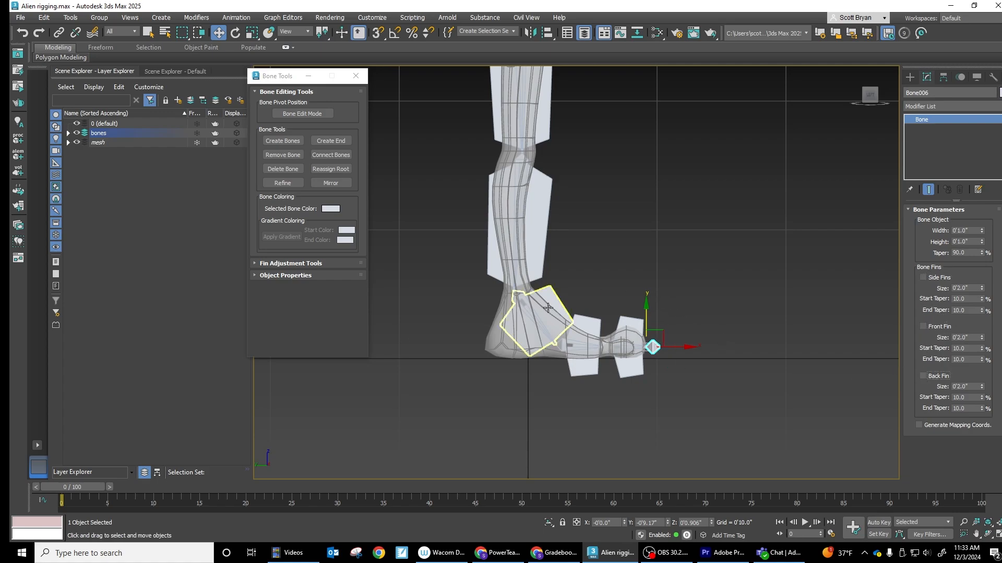
- Set the upper leg bone's side fin size to 2.02" and its front fin size to 1.322"
middle_drag(599, 218, 619, 330)
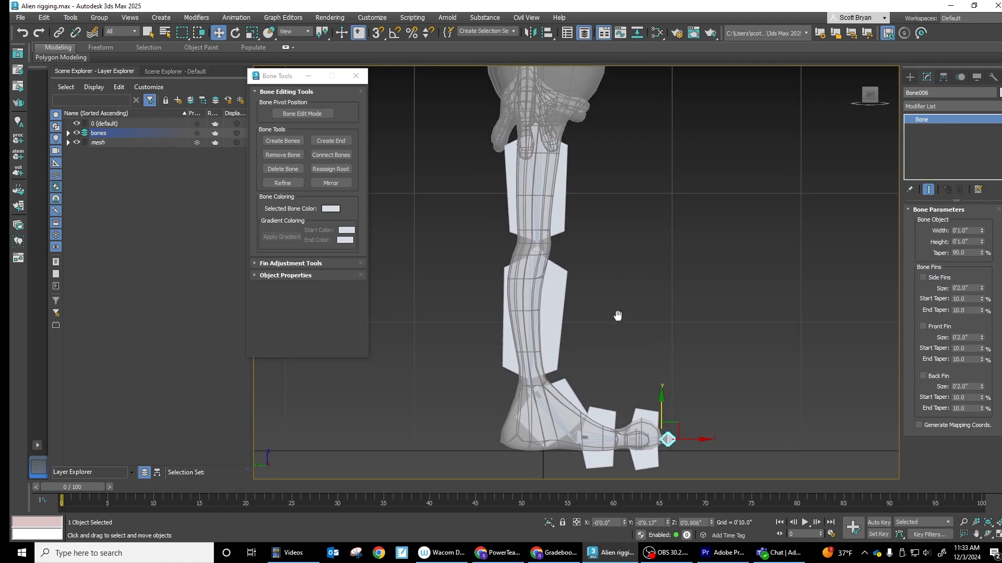
click(564, 228)
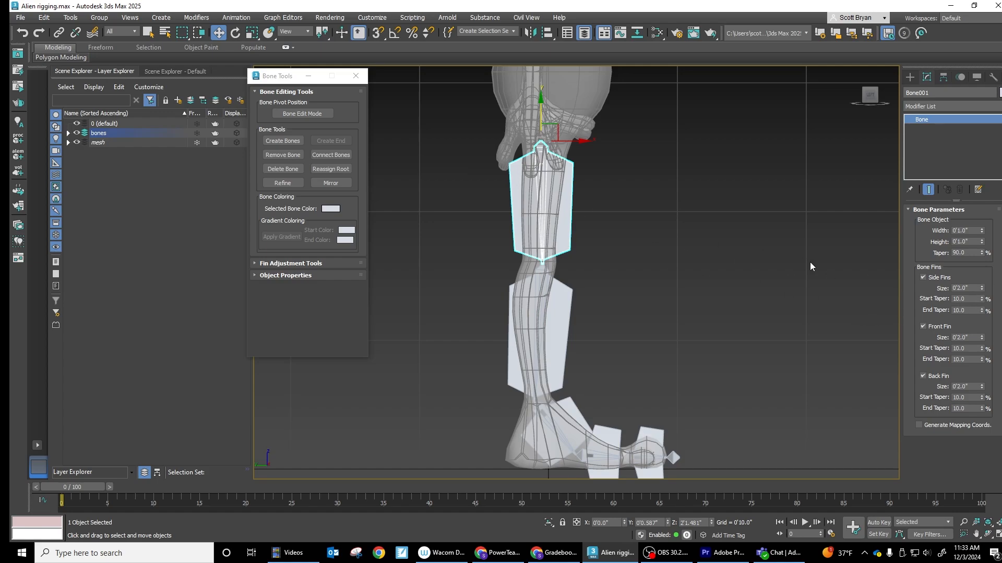
drag(982, 290, 984, 285)
mouse_move(981, 340)
mouse_down()
mouse_move(981, 328)
mouse_move(975, 359)
mouse_up()
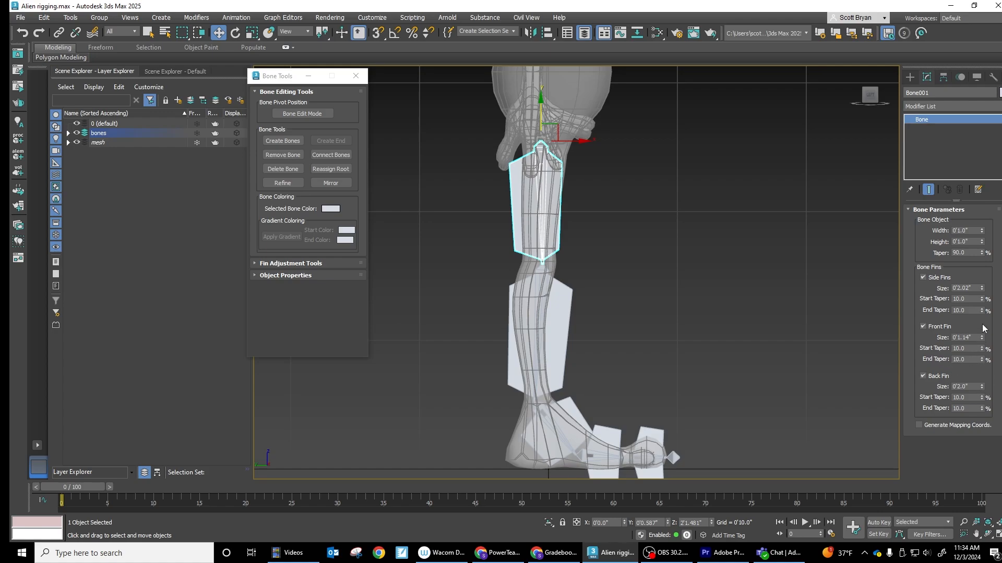
drag(981, 340, 982, 332)
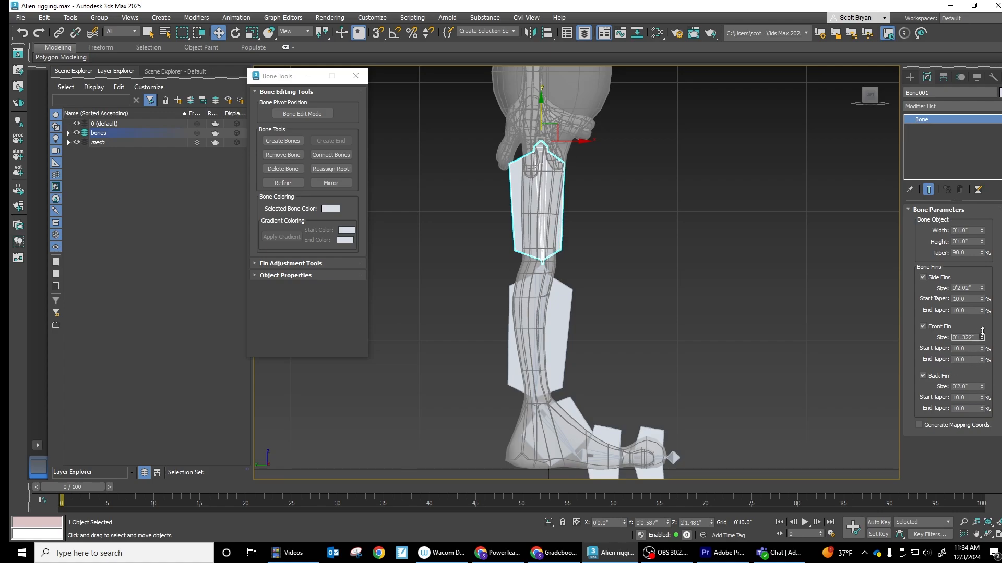
- On the upper leg bone, set side fin end taper to 9.9%, back fin size to 1.29", and front fin start and end tapers to 6.3% and 17%
click(982, 360)
drag(982, 360, 939, 280)
click(982, 312)
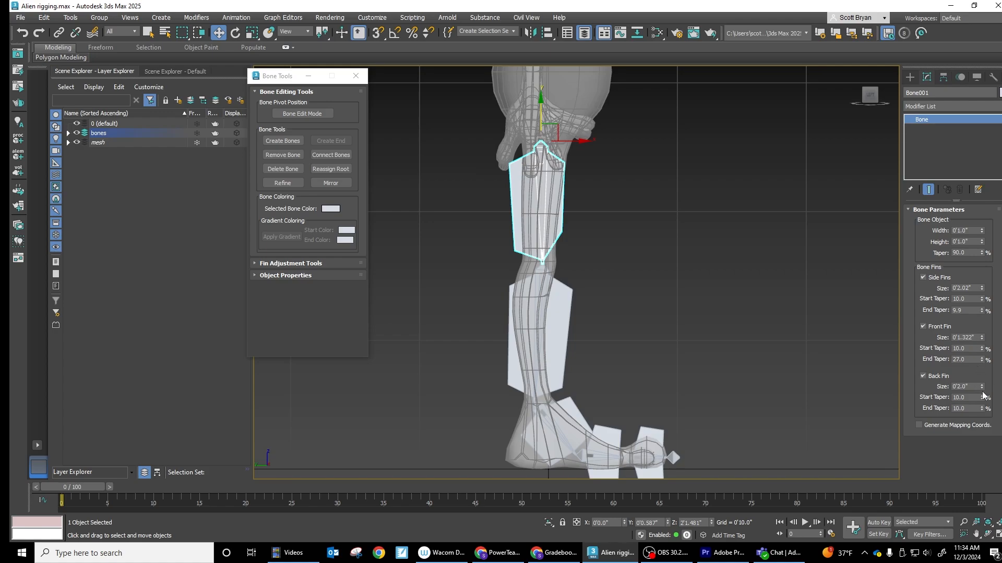
mouse_move(982, 387)
mouse_down()
mouse_move(991, 401)
mouse_move(983, 385)
mouse_up()
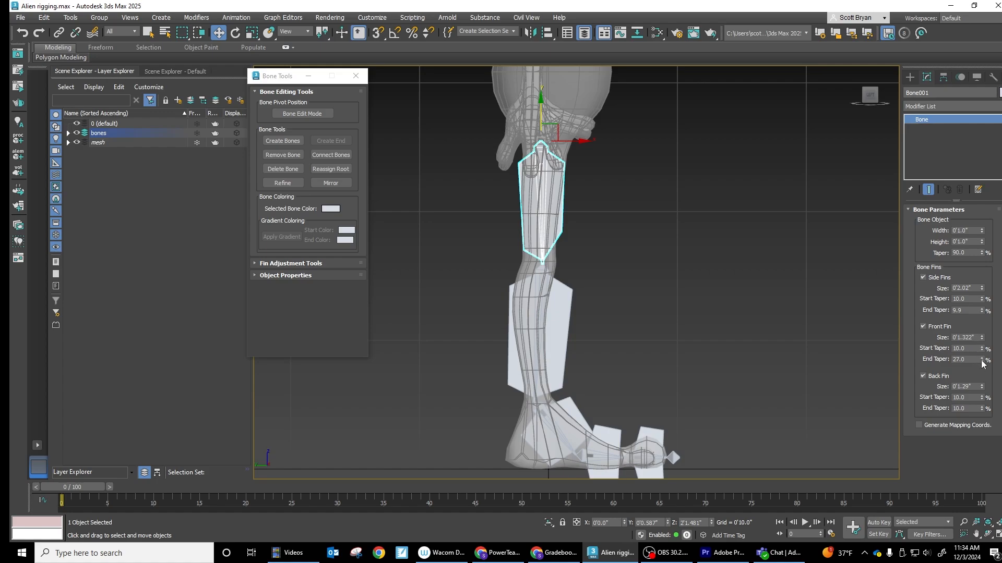
mouse_move(981, 360)
mouse_down()
mouse_move(985, 351)
mouse_move(983, 362)
mouse_up()
- In the front view, move the whole leg bone chain sideways from the body's centerline over the character's right foot
key(f)
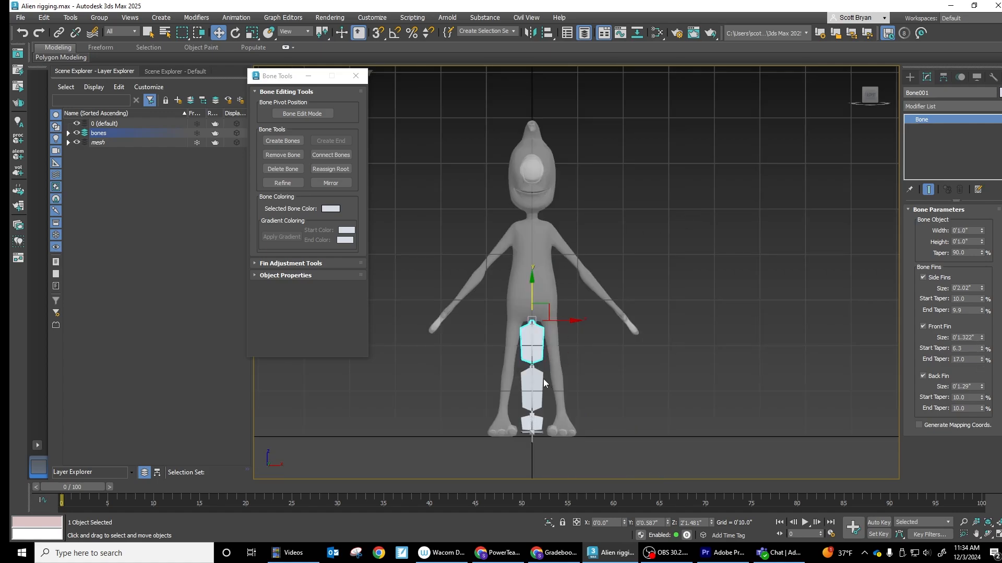
scroll(543, 378, up, 3)
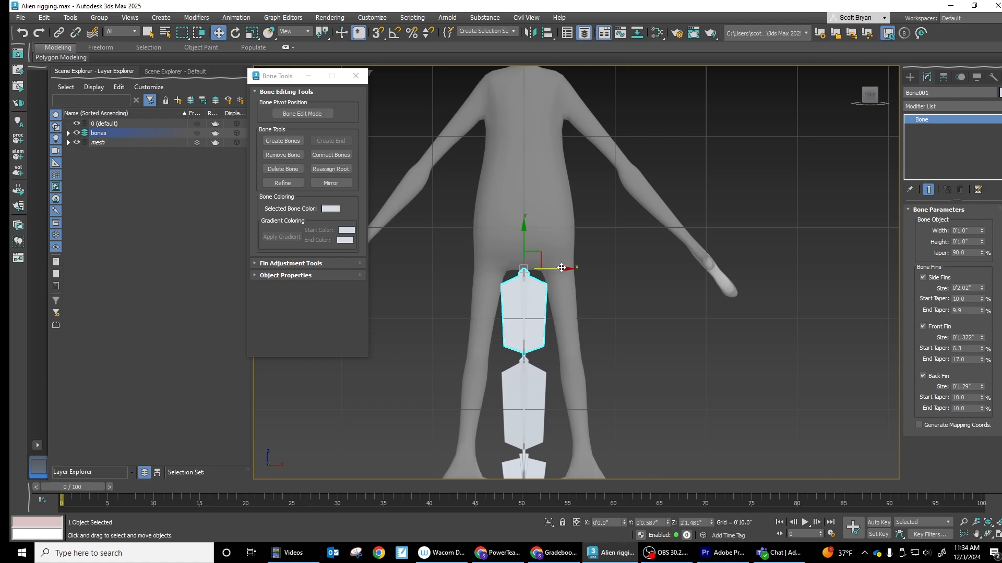
drag(561, 268, 528, 272)
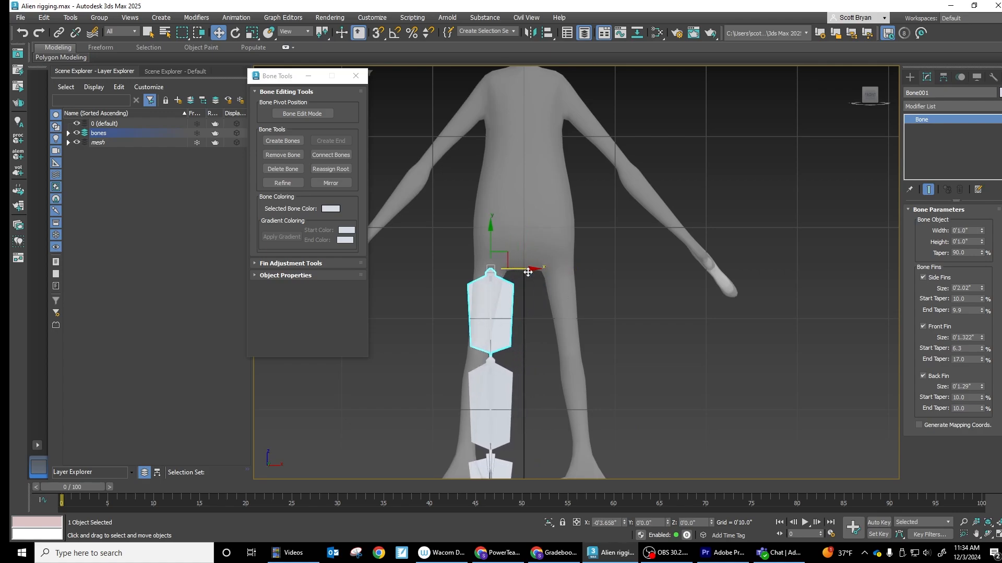
middle_drag(533, 338, 543, 237)
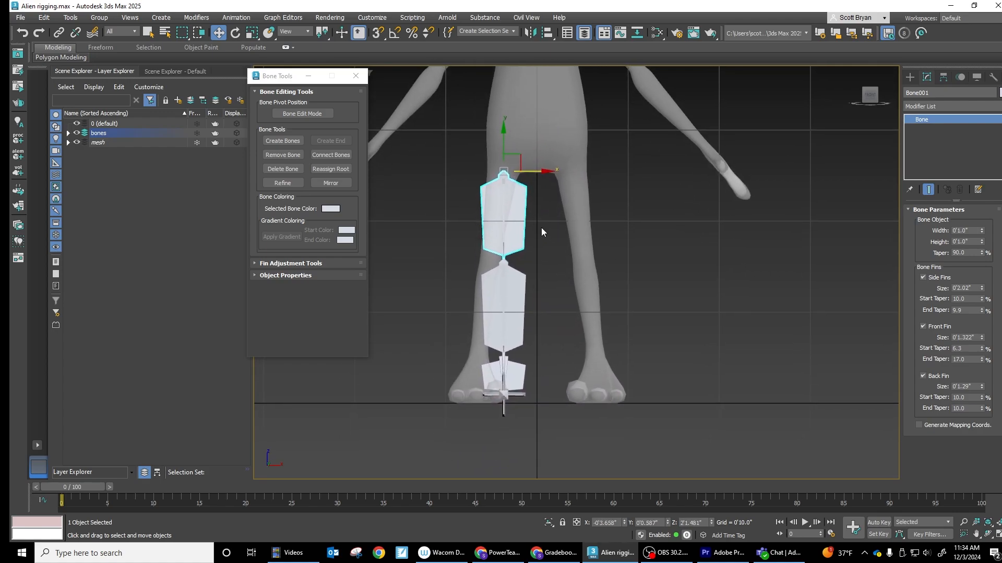
double_click(506, 213)
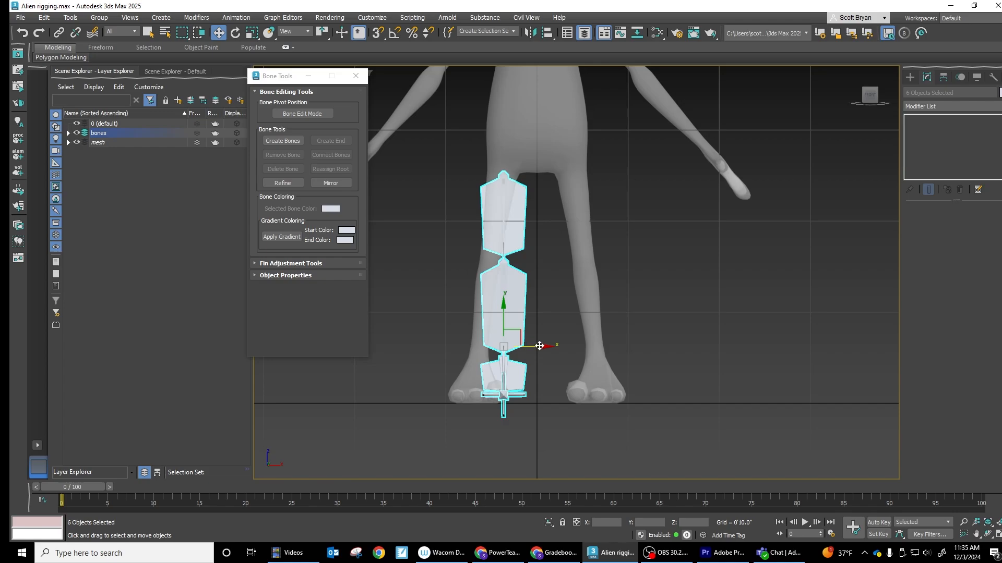
drag(536, 347, 514, 350)
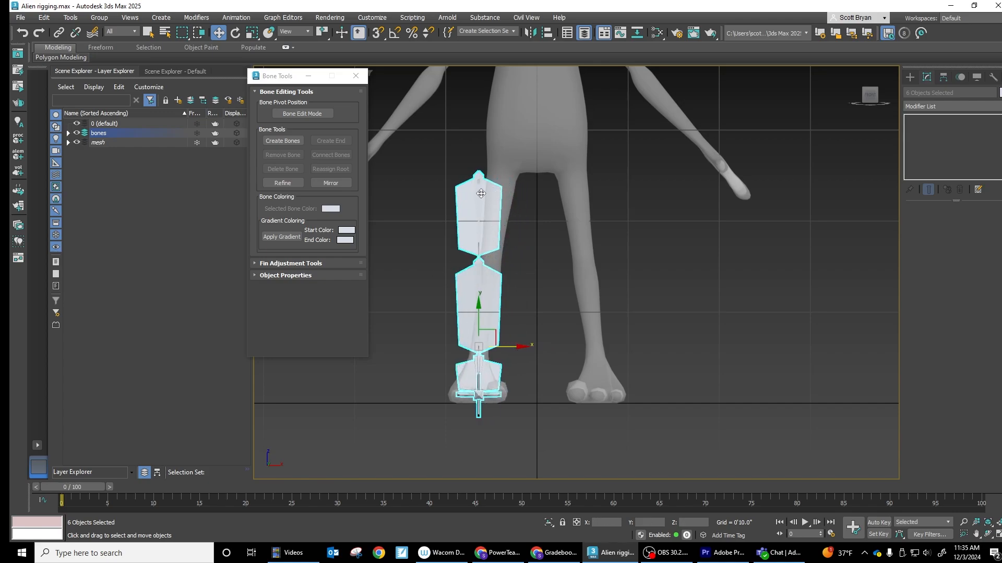
- Rotate the entire leg bone chain in the front view to match the slant of the character's right leg
click(492, 376)
double_click(491, 376)
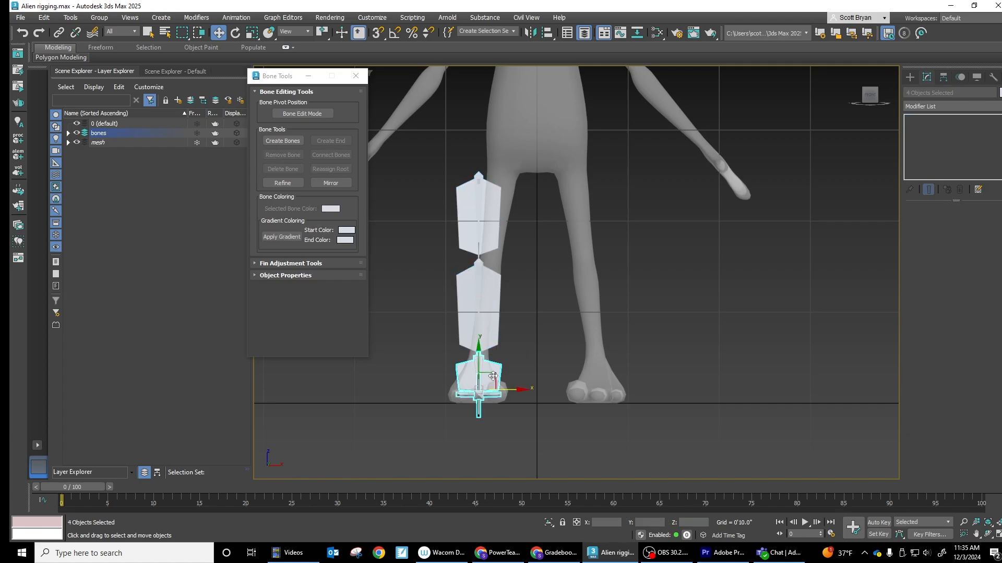
double_click(488, 206)
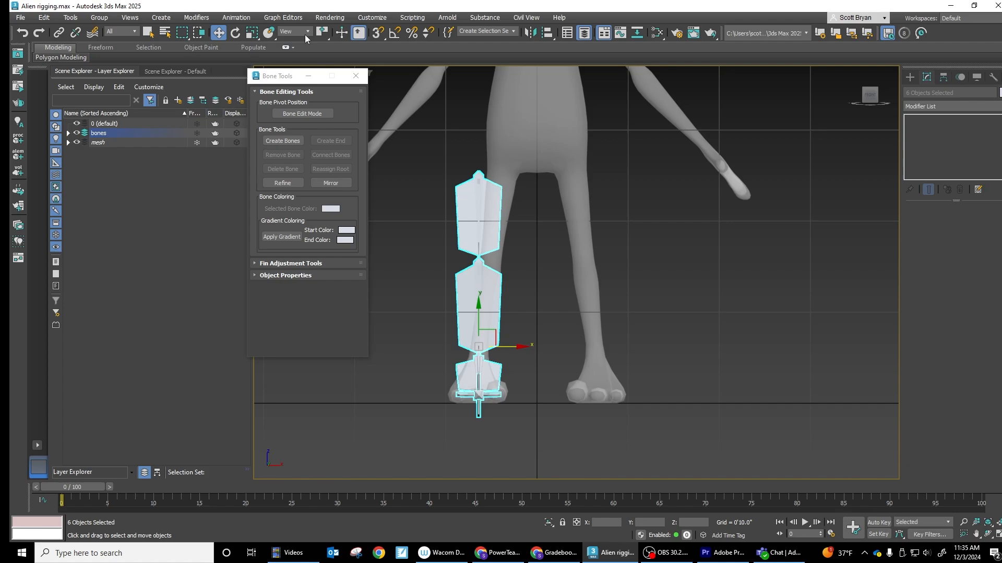
key(e)
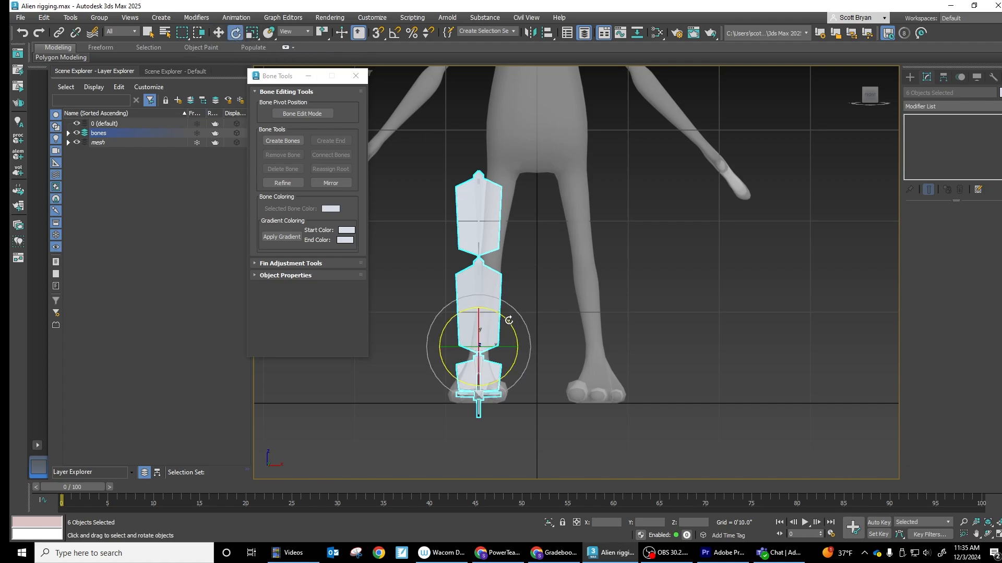
drag(509, 321, 481, 352)
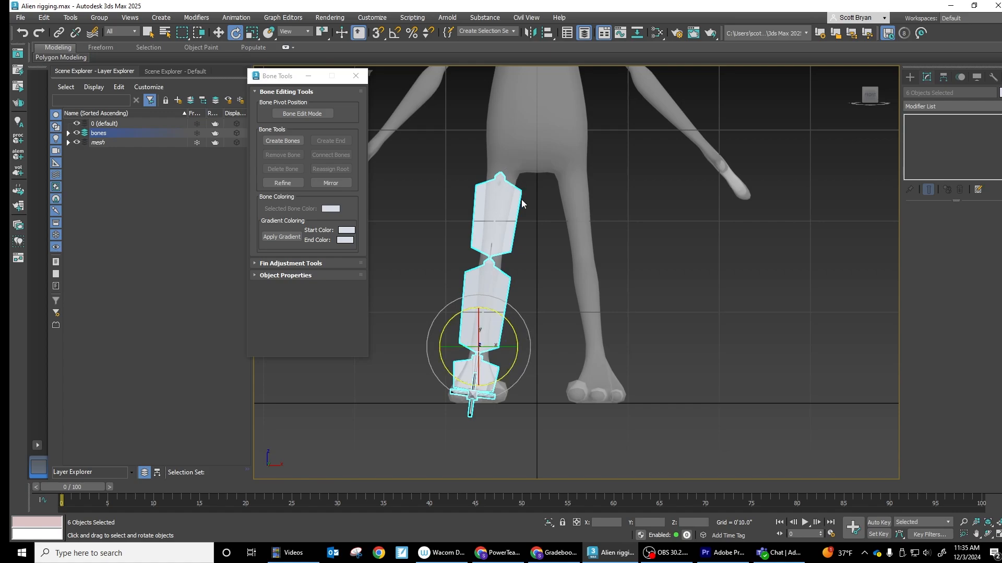
drag(504, 316, 505, 317)
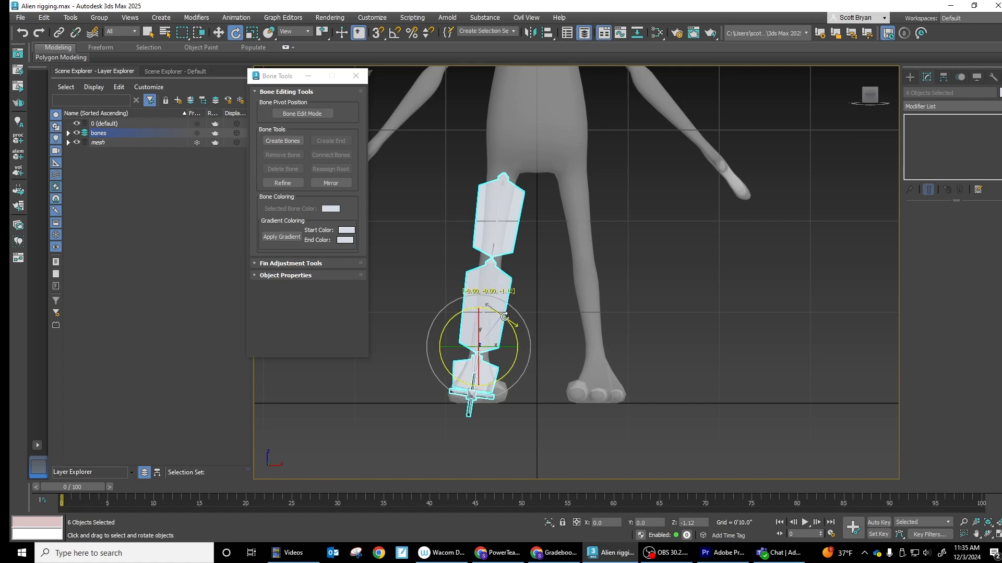
click(532, 405)
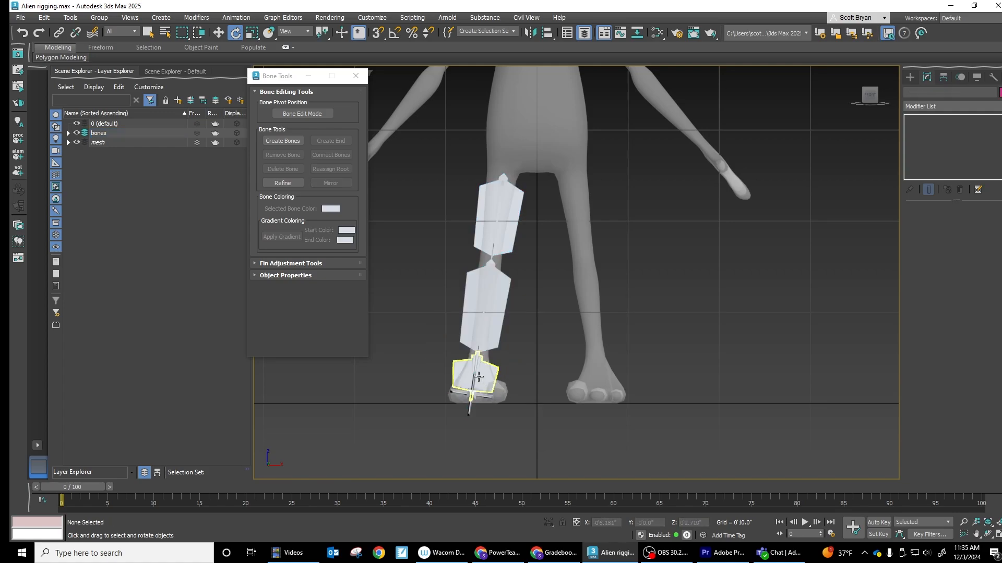
- Rotate the foot bone at the ankle so the foot bones point straight forward again
click(477, 376)
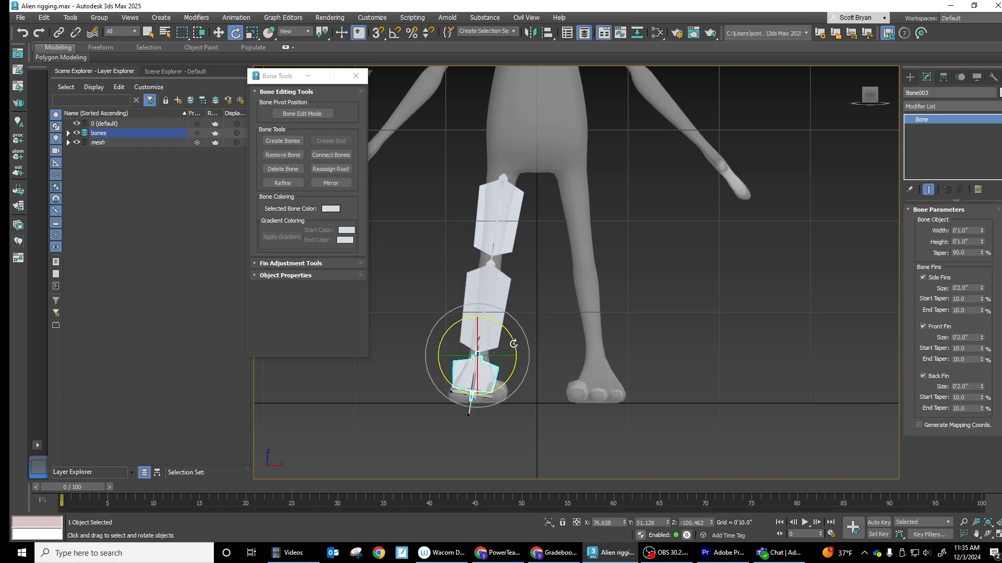
drag(513, 343, 512, 334)
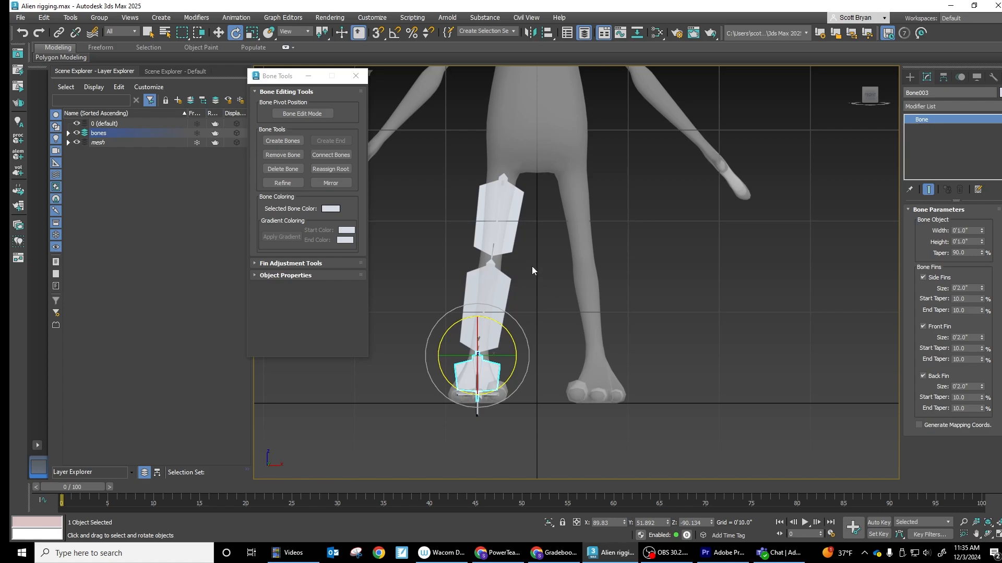
click(538, 226)
- Set the upper leg bone's side fin size to 1.293"
click(509, 224)
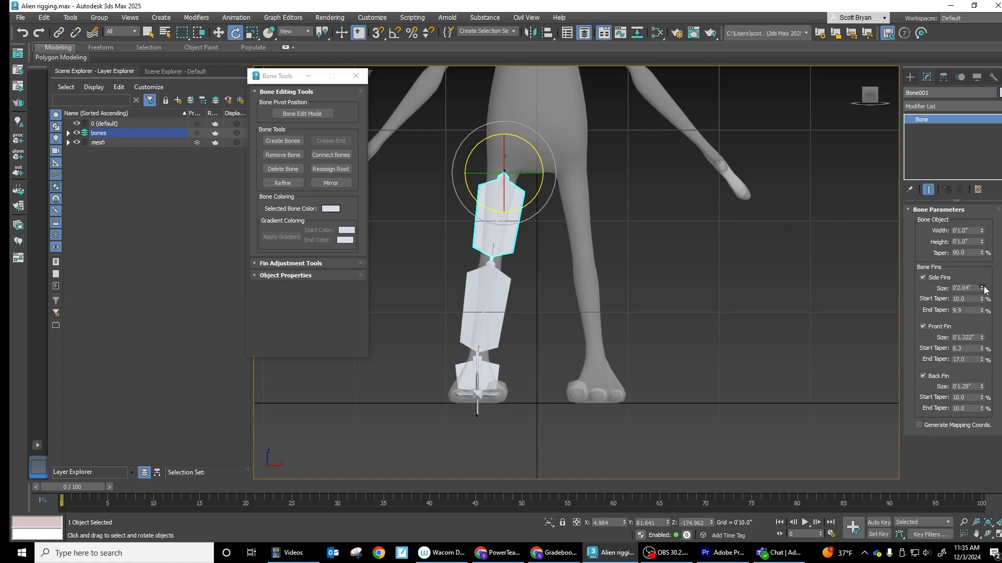
drag(984, 290, 1000, 334)
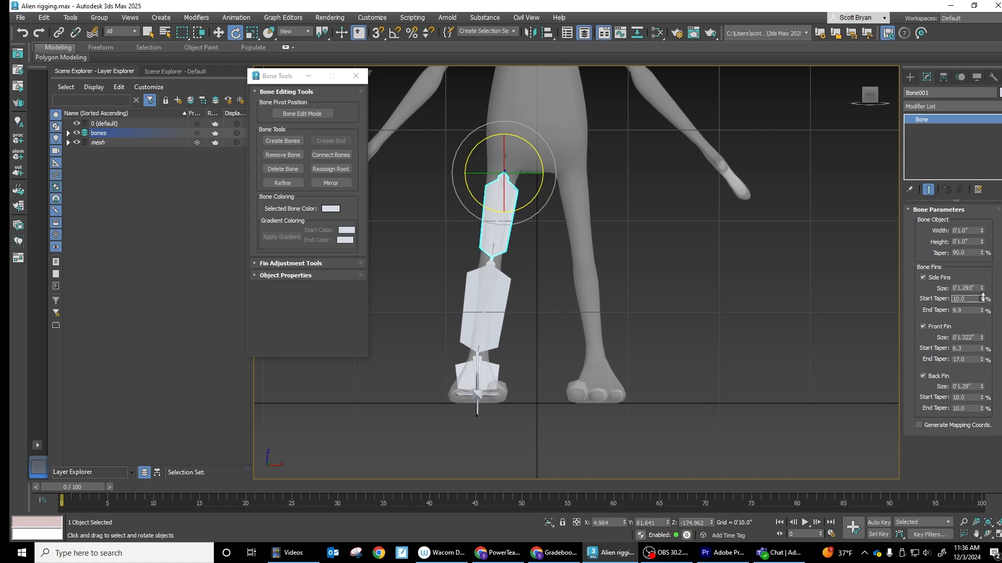
- Set the start taper of the upper leg bone's side fins to 9.6%
drag(983, 298, 984, 299)
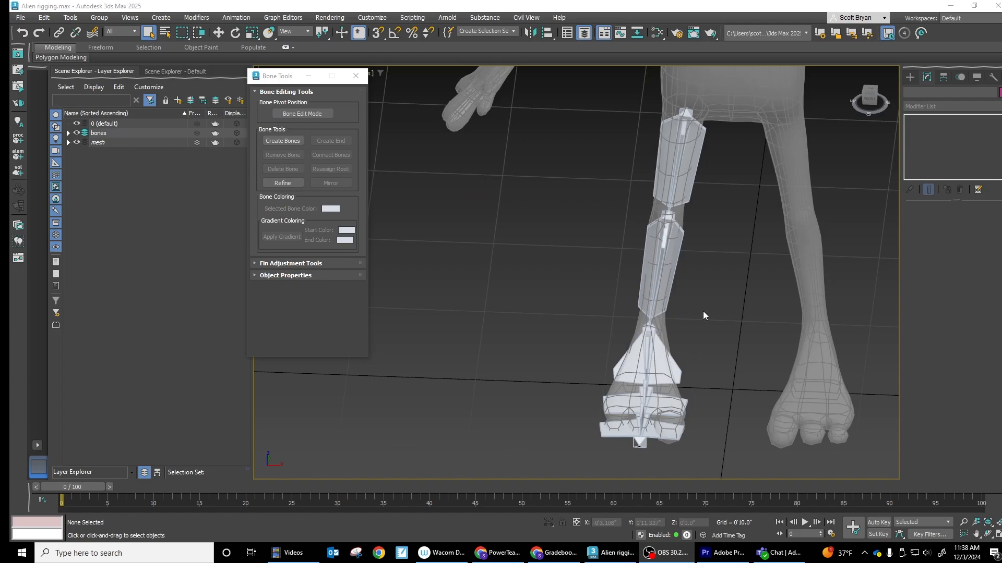
- List the individual bones of the bones layer and rename the upper leg bone BN_L_Thigh001
alt+middle_drag(703, 311, 707, 210)
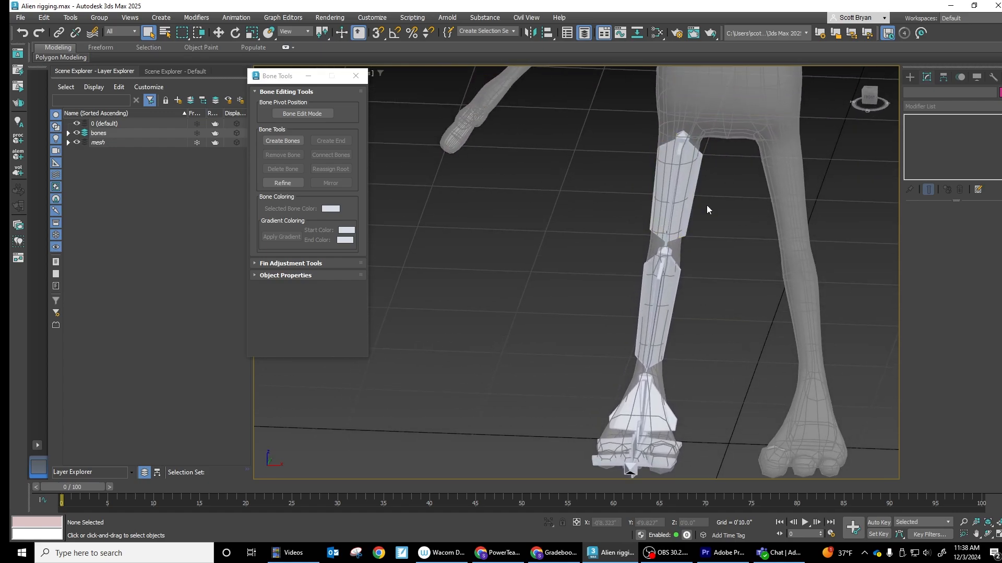
scroll(713, 249, down, 5)
scroll(715, 264, up, 7)
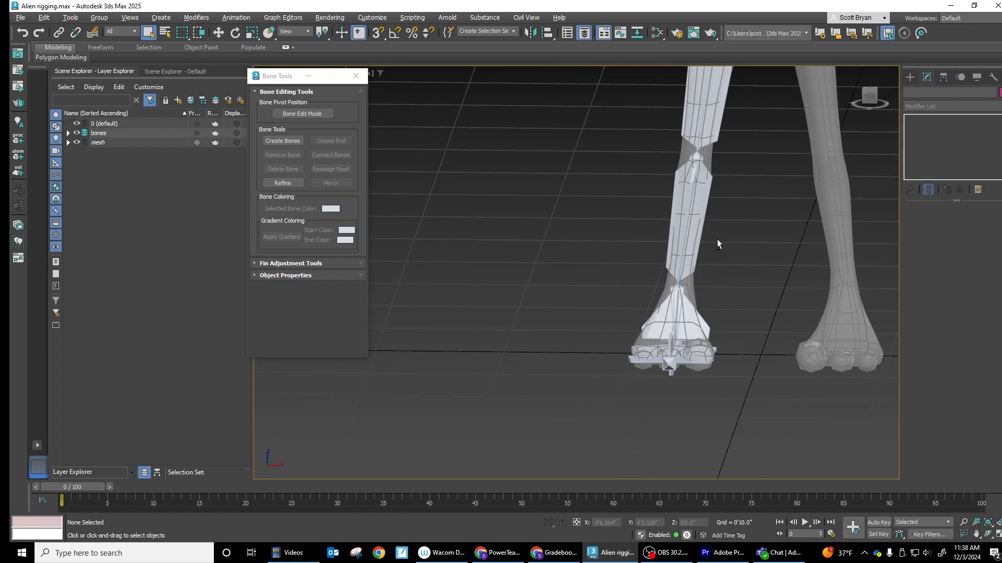
scroll(717, 239, down, 3)
click(700, 201)
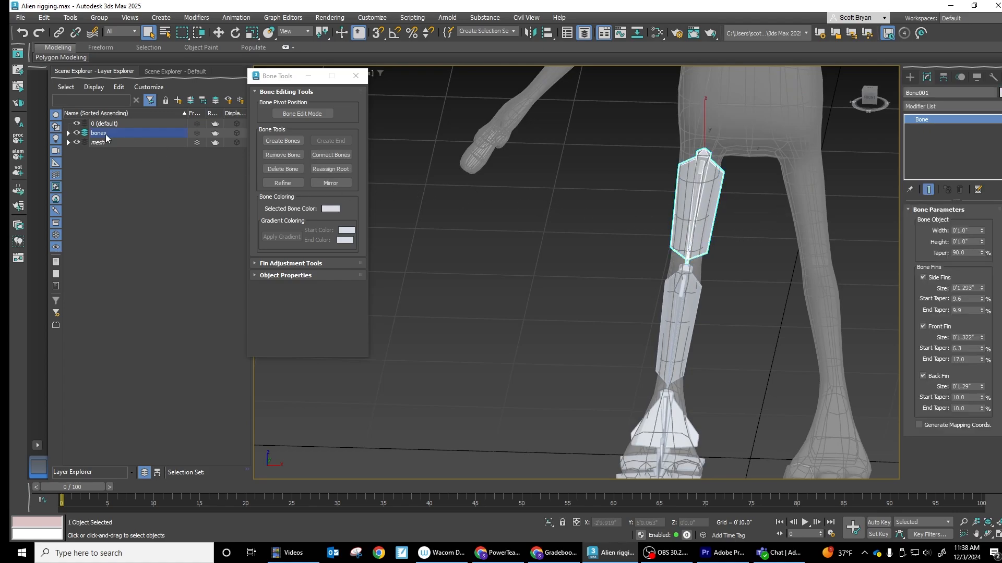
click(68, 133)
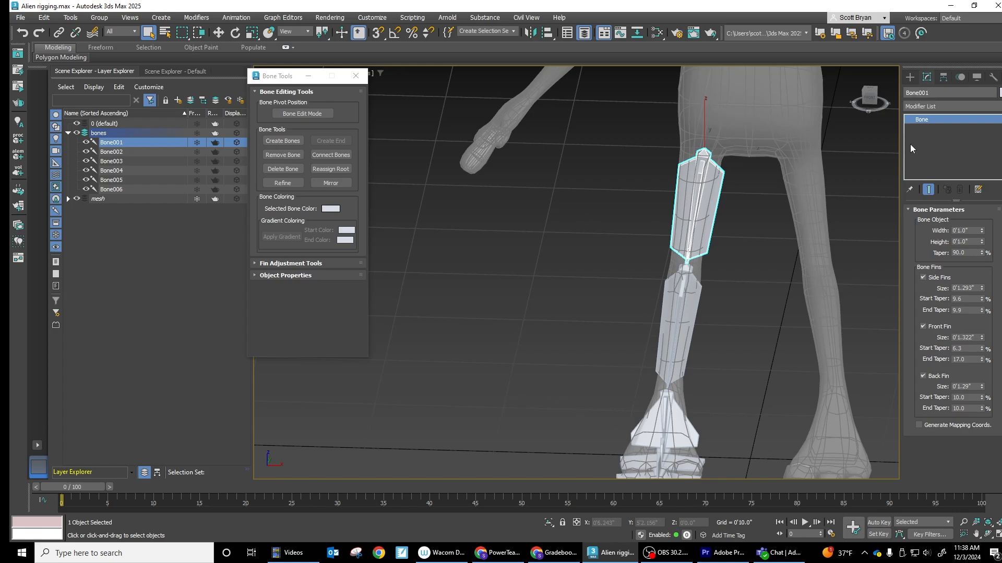
click(930, 93)
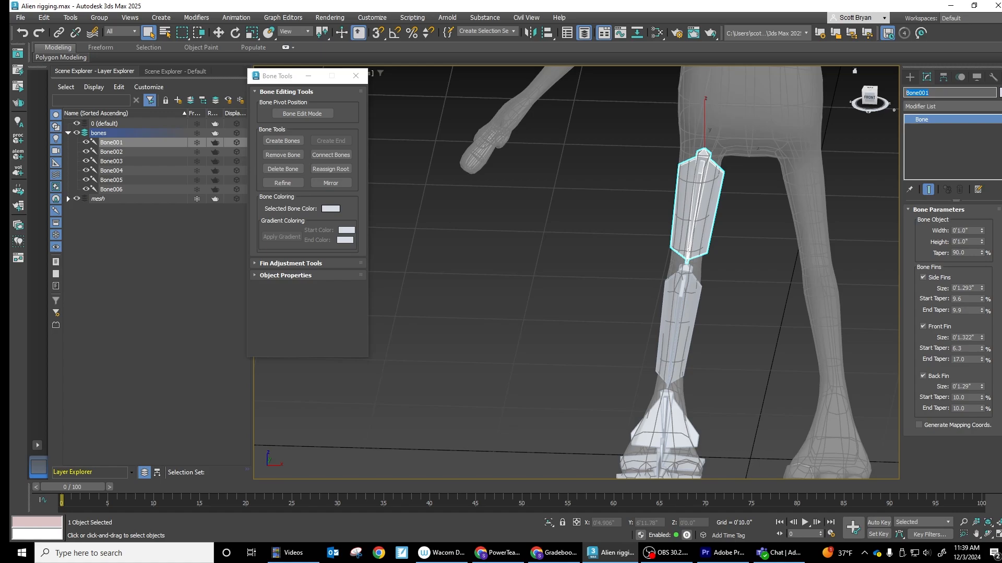
text(B)
text(N_L_Thigh)
key(Return)
key(ctrl+c)
- Rename the lower leg bone BN_L_Shin001, reusing the copied thigh bone name
click(681, 297)
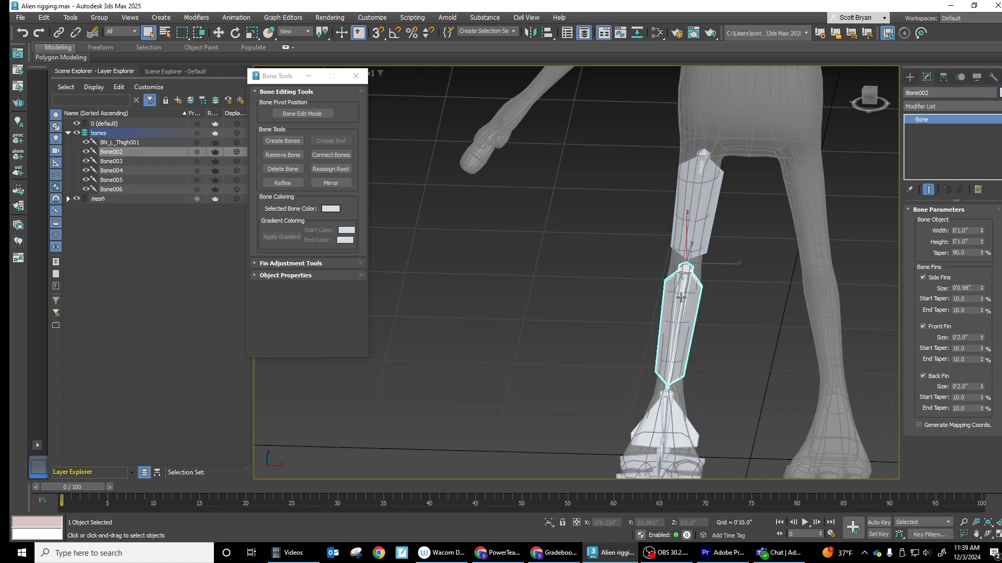
double_click(935, 94)
key(ctrl+v)
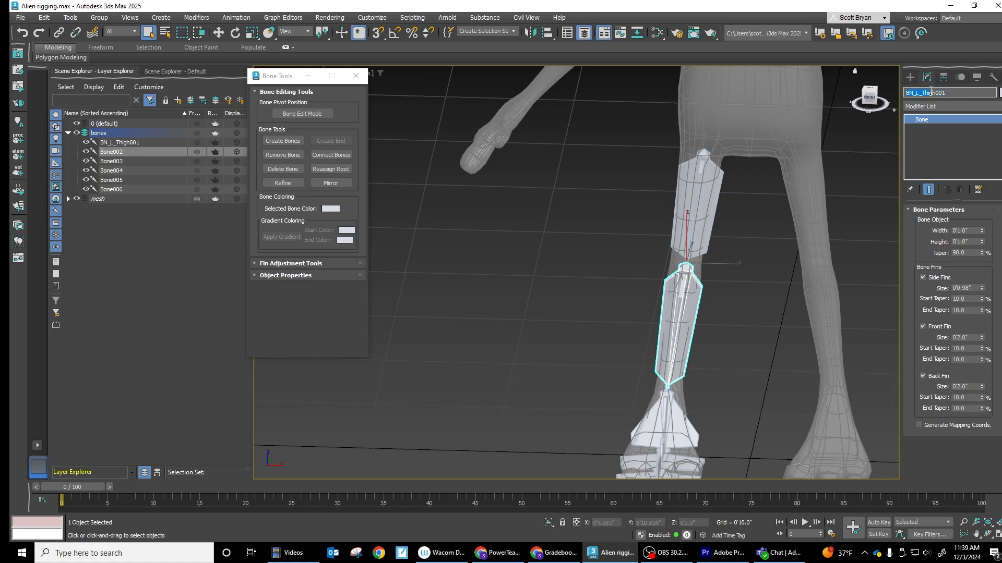
drag(932, 93, 936, 92)
text(Shin)
- Rename the bone running from the ankle into the foot BN_L_Heal001, reusing the copied thigh bone name
click(663, 415)
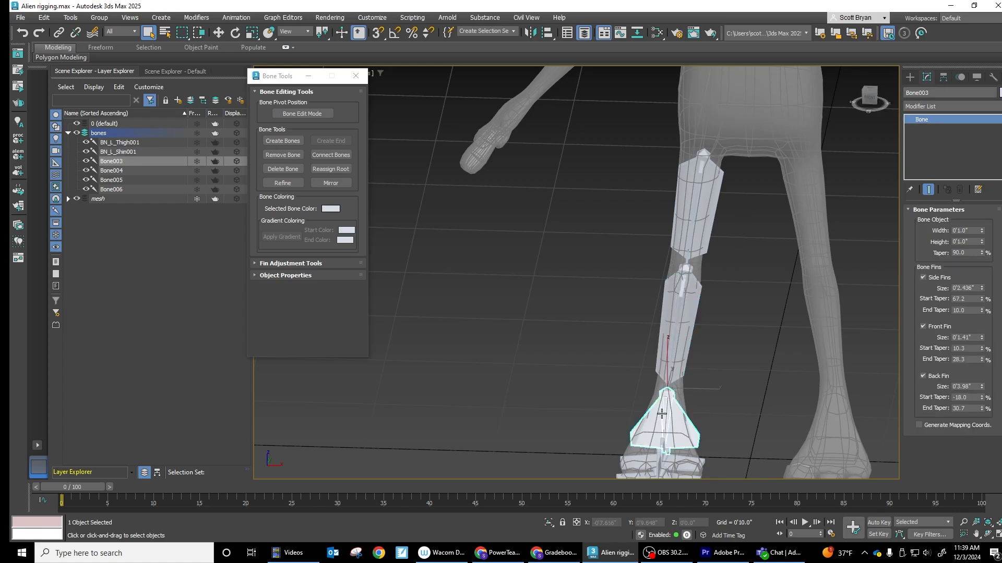
double_click(936, 93)
key(ctrl+v)
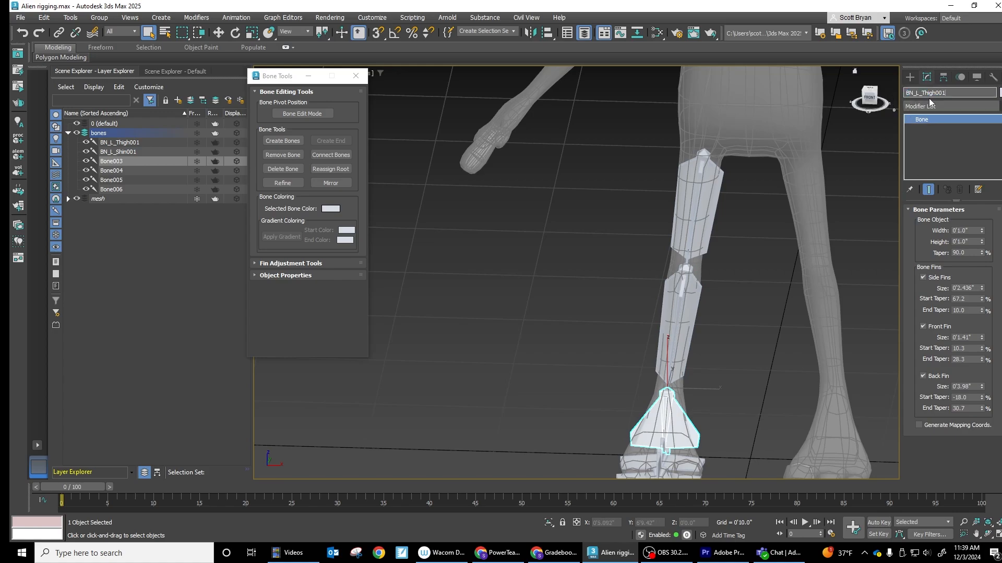
drag(936, 93, 921, 92)
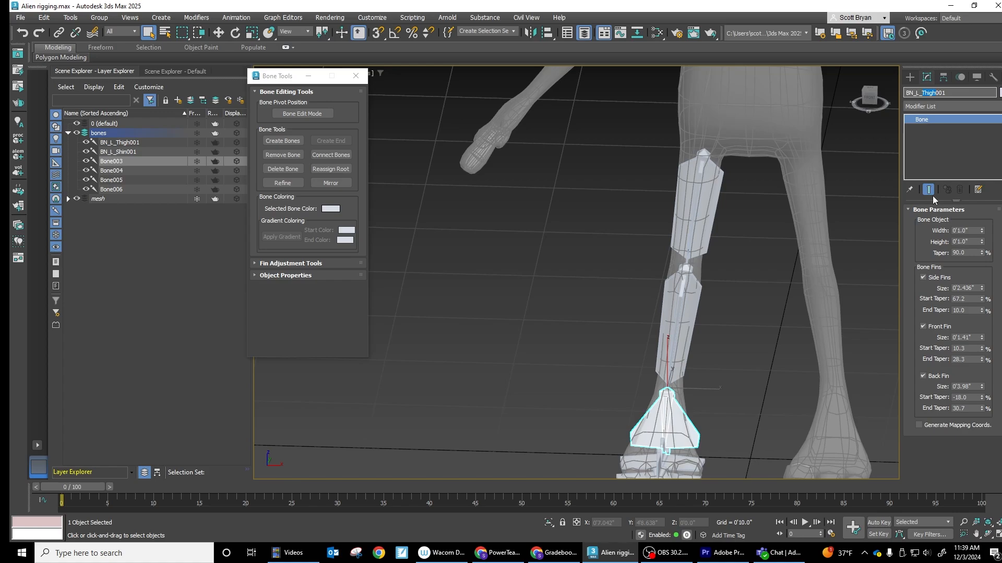
text(Heal)
- Rename the foot bone in front of the heel bone BN_L_Ball001, reusing the copied thigh bone name
middle_drag(763, 365, 760, 256)
click(688, 358)
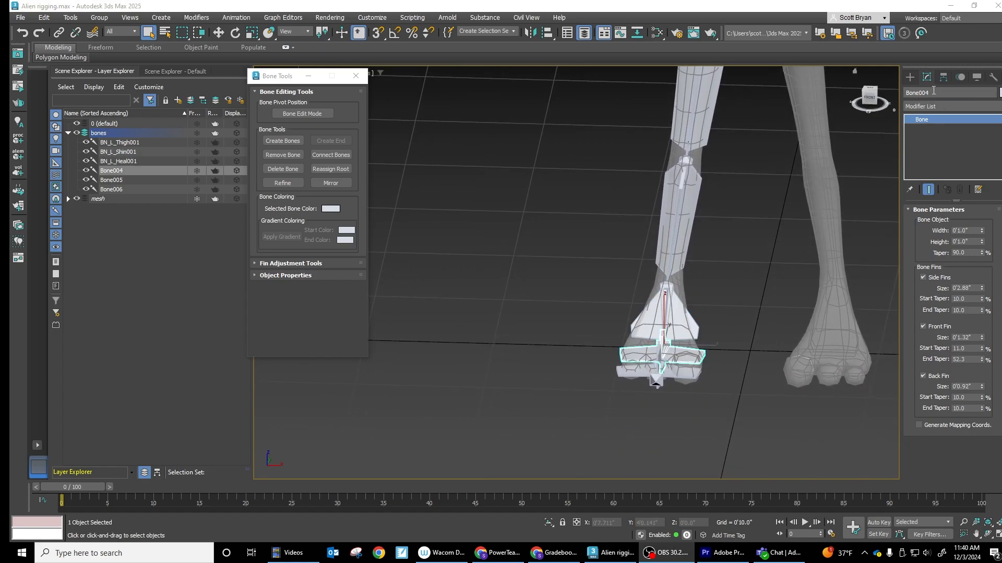
drag(934, 92, 897, 90)
key(ctrl+v)
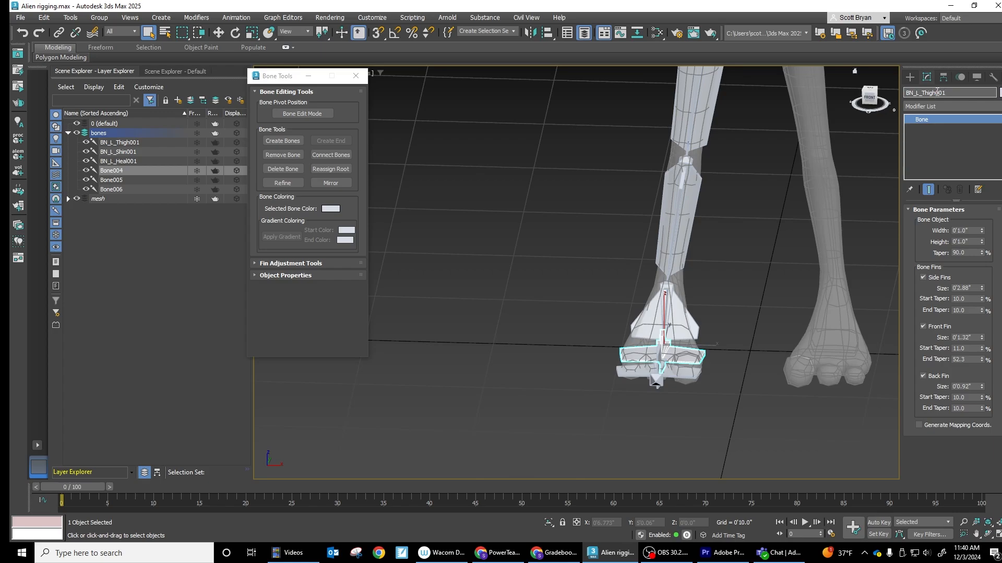
drag(937, 93, 923, 93)
text(Ball)
- Rename the foremost finned foot bone BN_L_Toe001 and clear the selection
click(657, 376)
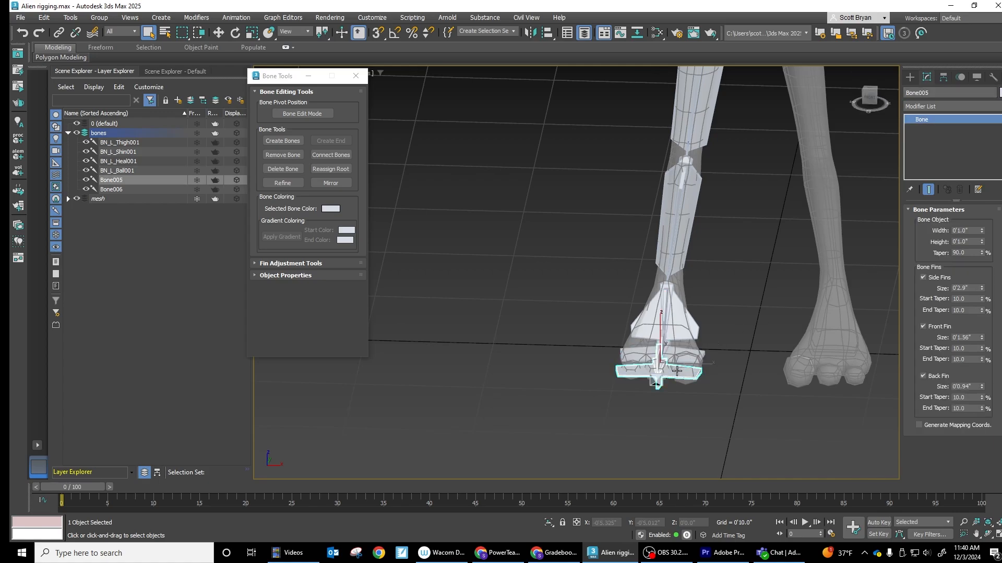
double_click(935, 93)
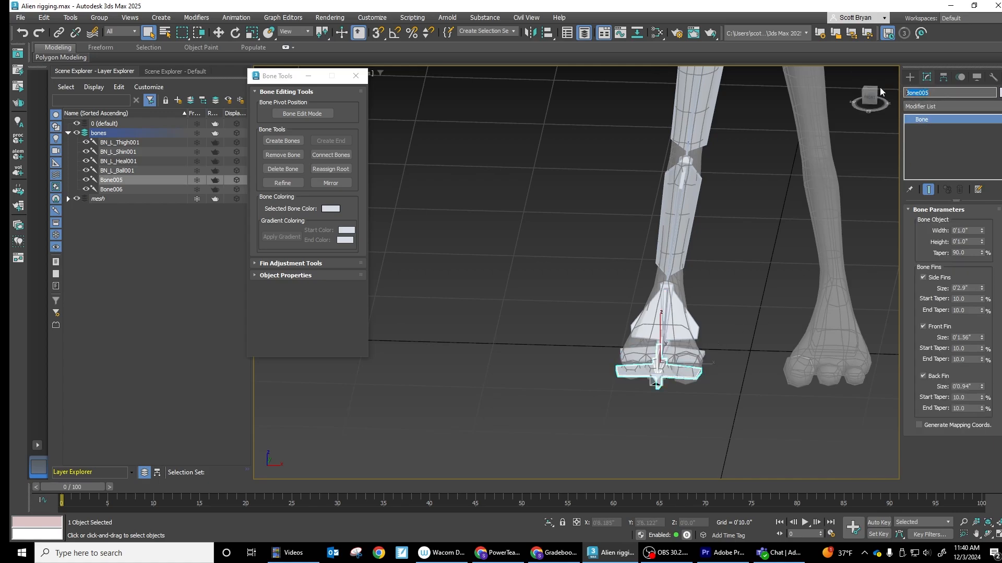
key(ctrl+v)
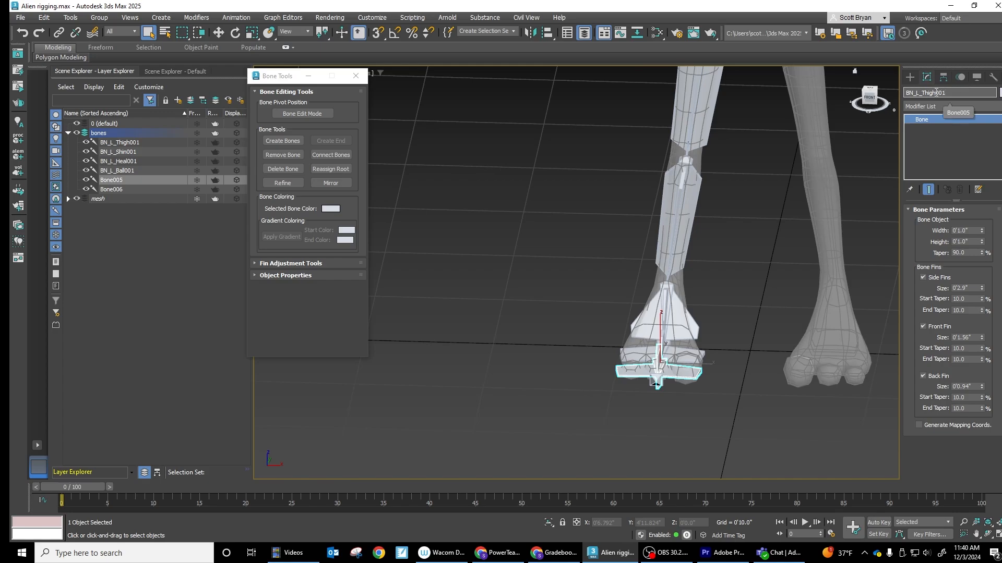
drag(936, 92, 921, 93)
text(Toe)
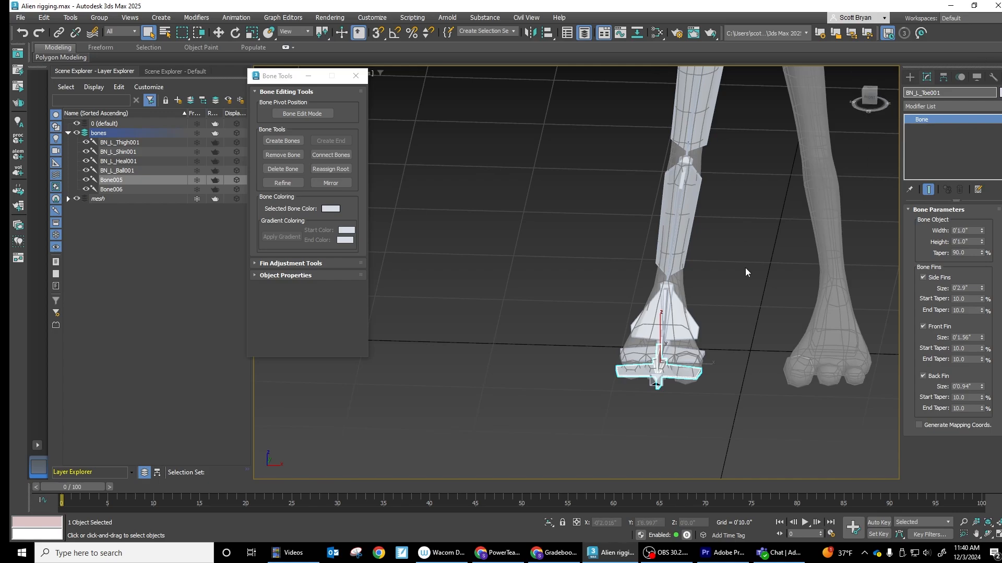
click(751, 313)
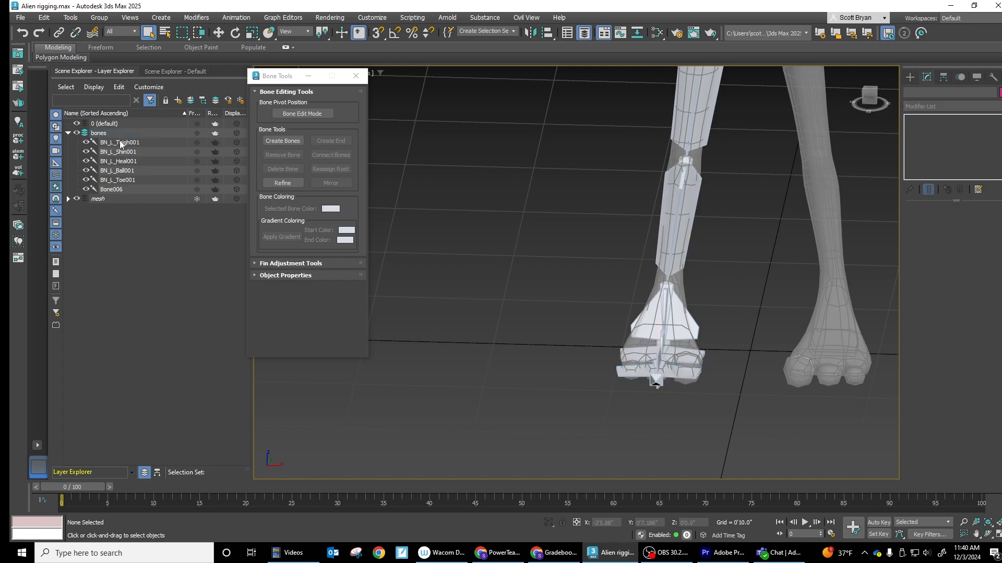
- Rename the small end bone at the tip of the toes BE_L_Leg001 and clear the selection
click(117, 190)
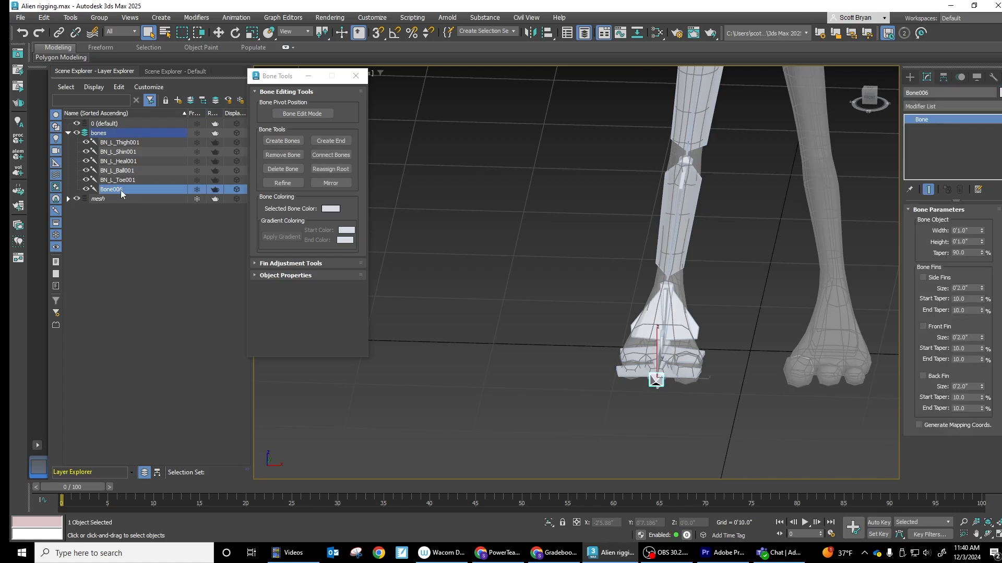
click(935, 92)
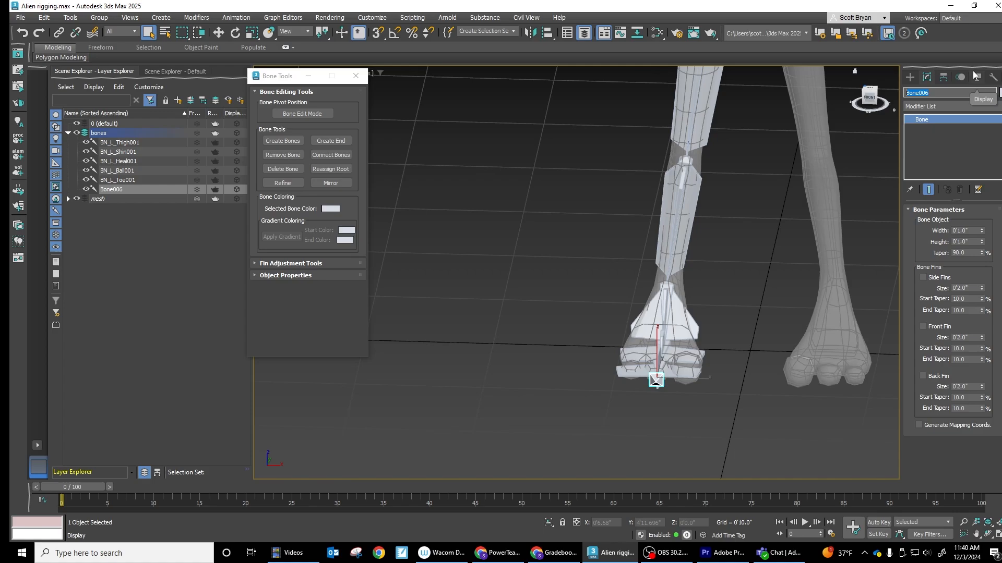
text(BE)
text(_L_Leg001)
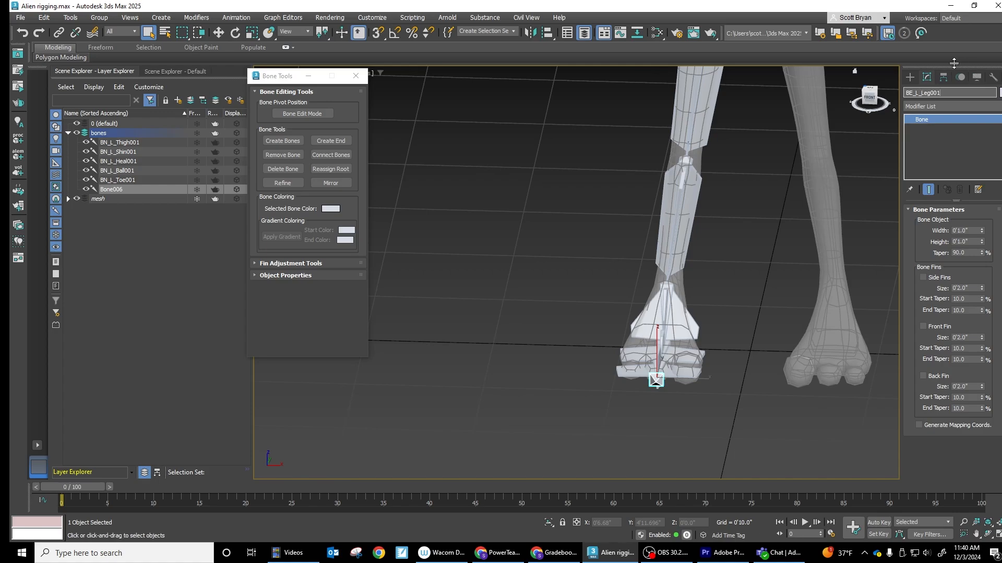
click(129, 265)
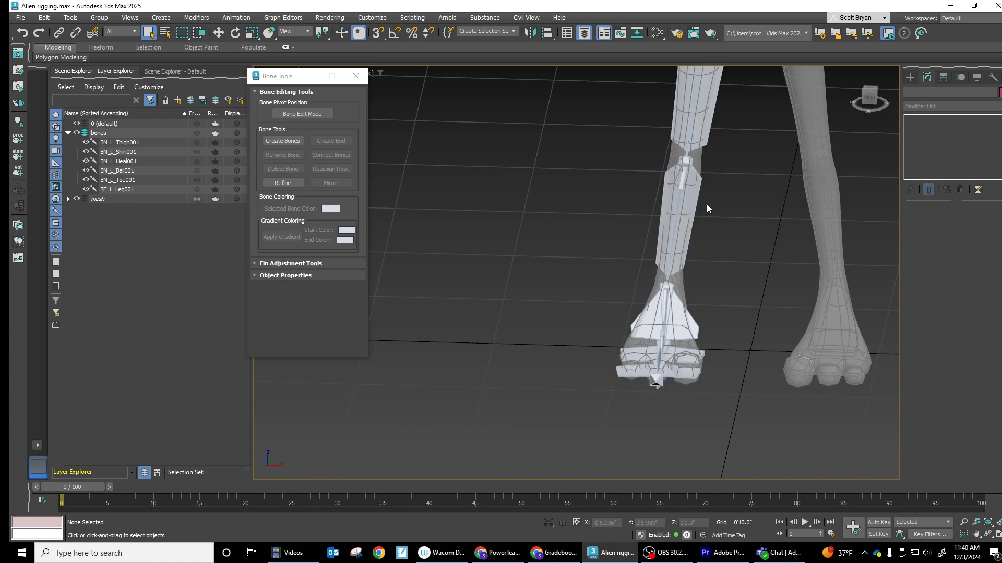
- Select the whole leg bone chain and set its gradient start color to blue (red 0, green 49, blue 230)
middle_drag(706, 205, 701, 254)
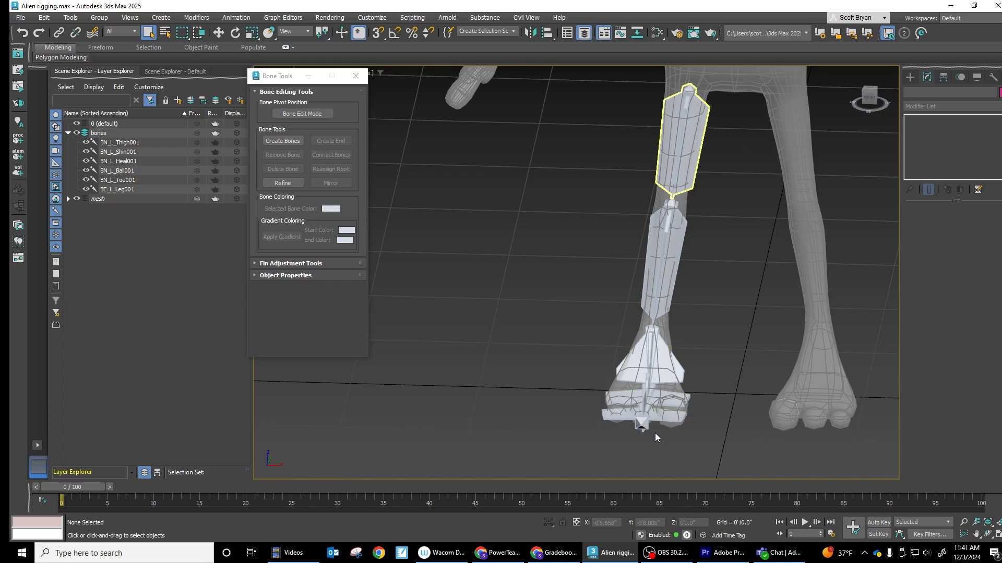
double_click(697, 133)
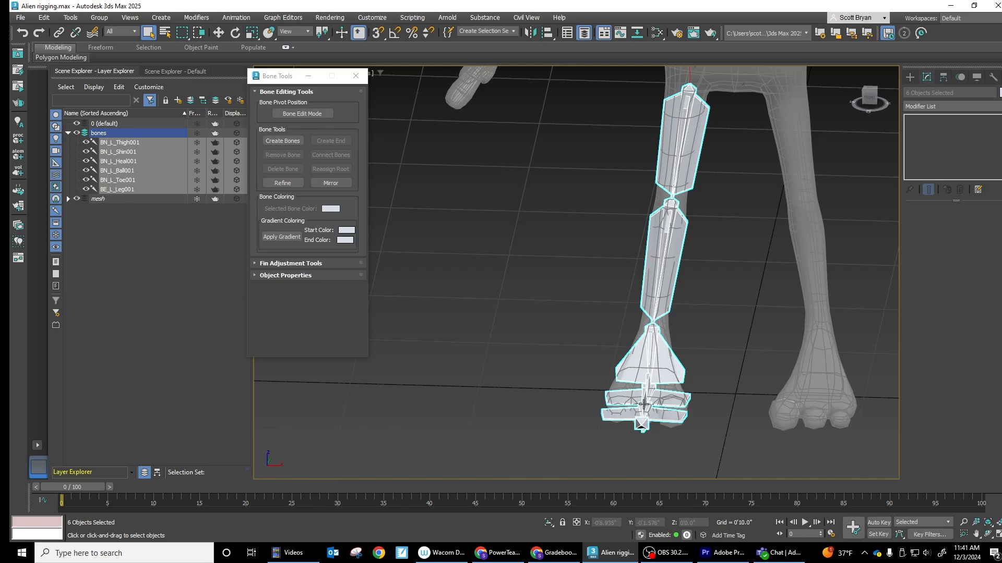
click(346, 230)
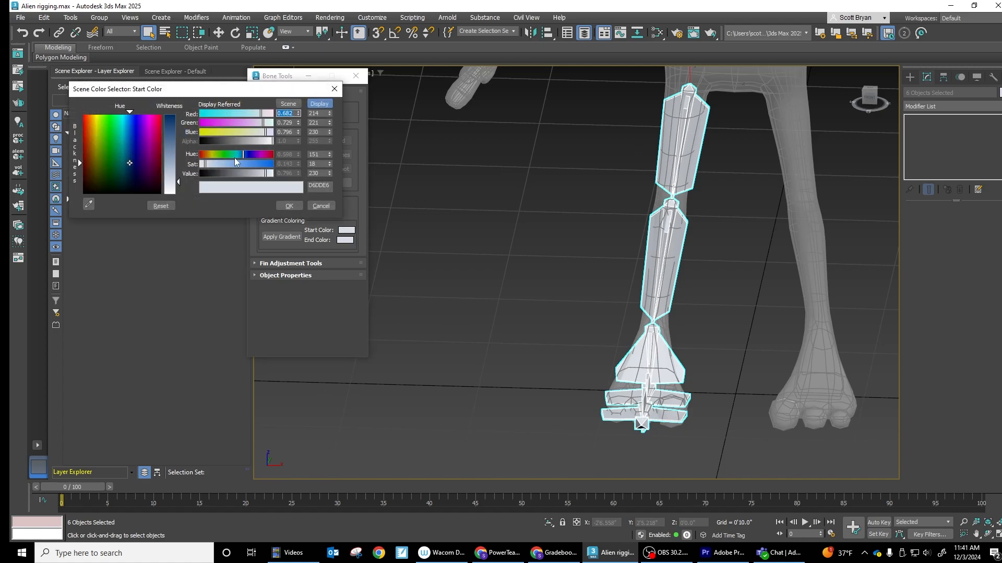
drag(264, 167, 273, 165)
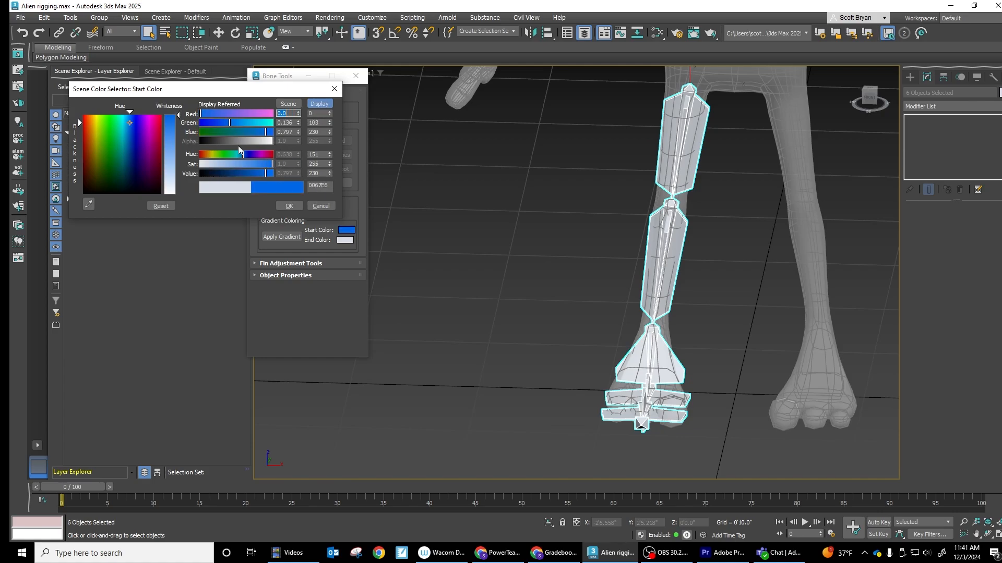
drag(230, 123, 213, 123)
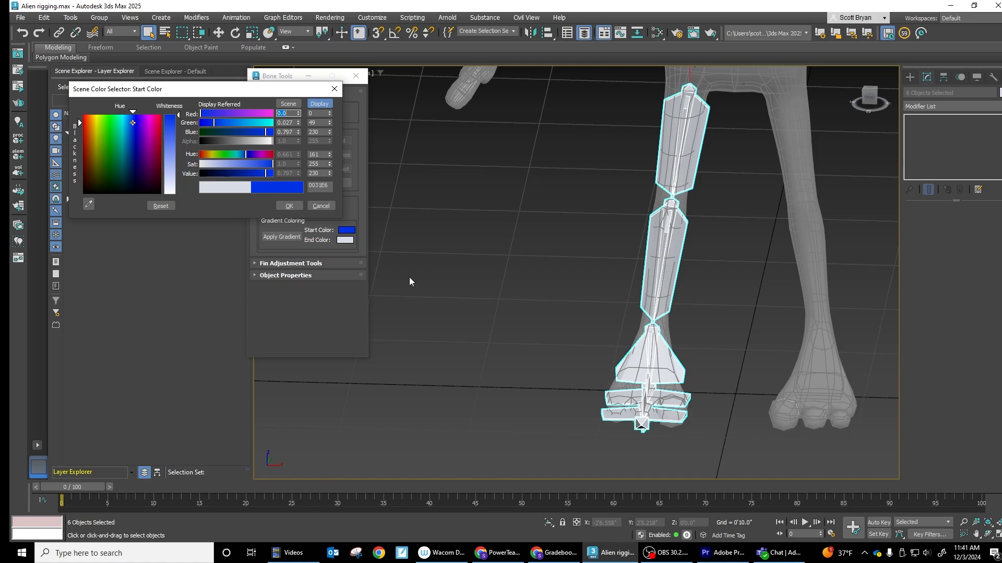
click(291, 206)
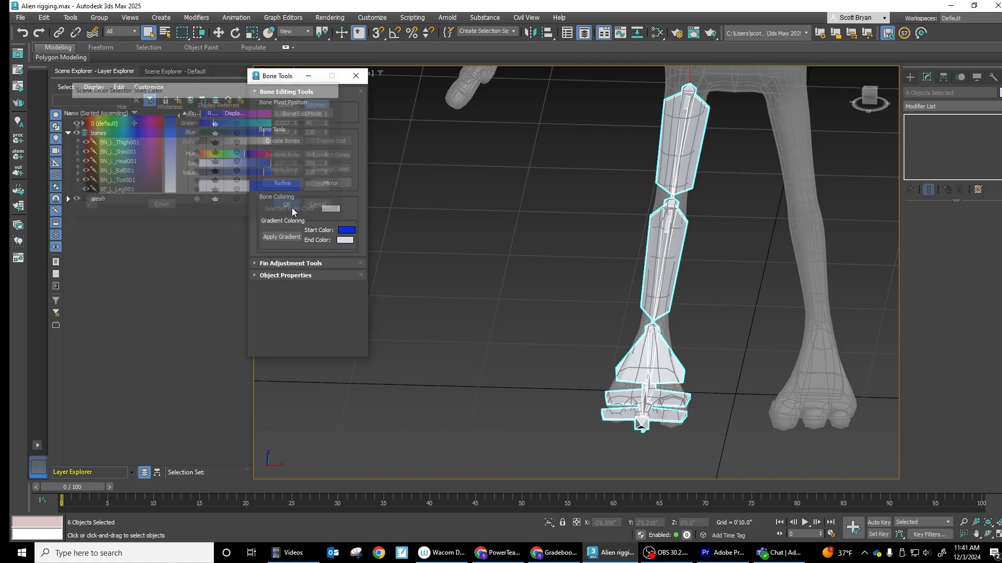
- Apply the color gradient to the selected leg bones, clear the selection and close Bone Tools
click(280, 237)
middle_drag(721, 262, 728, 245)
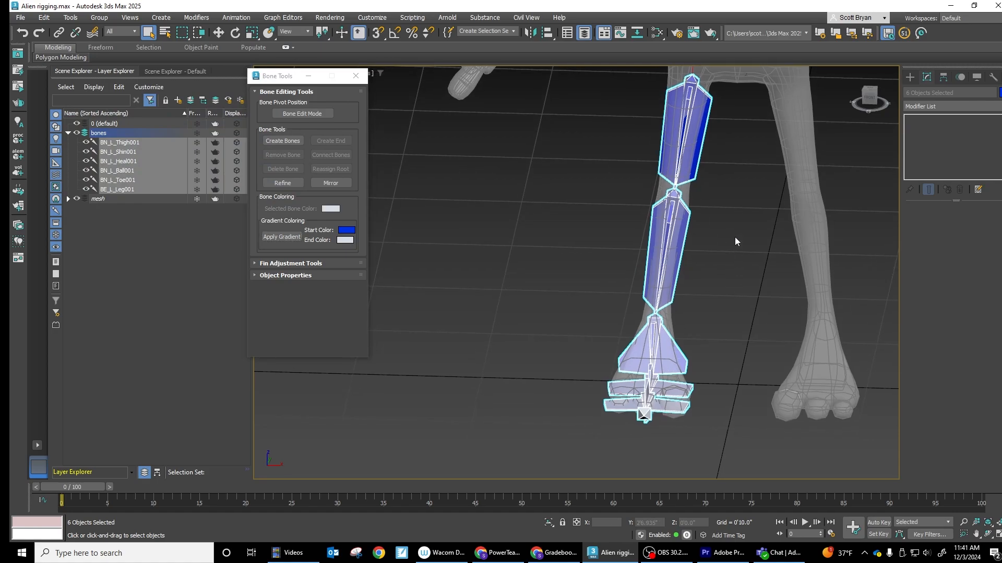
click(721, 203)
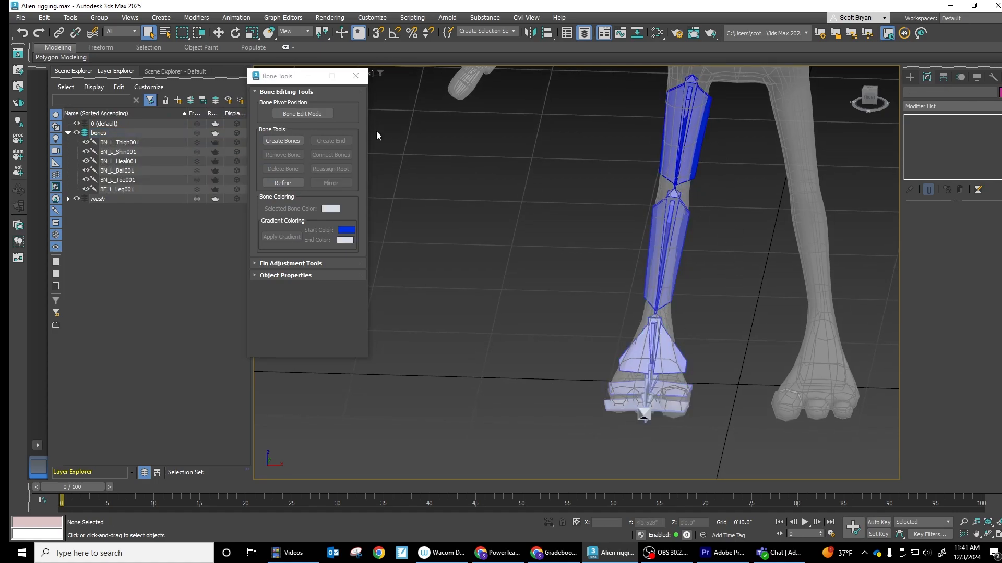
click(356, 76)
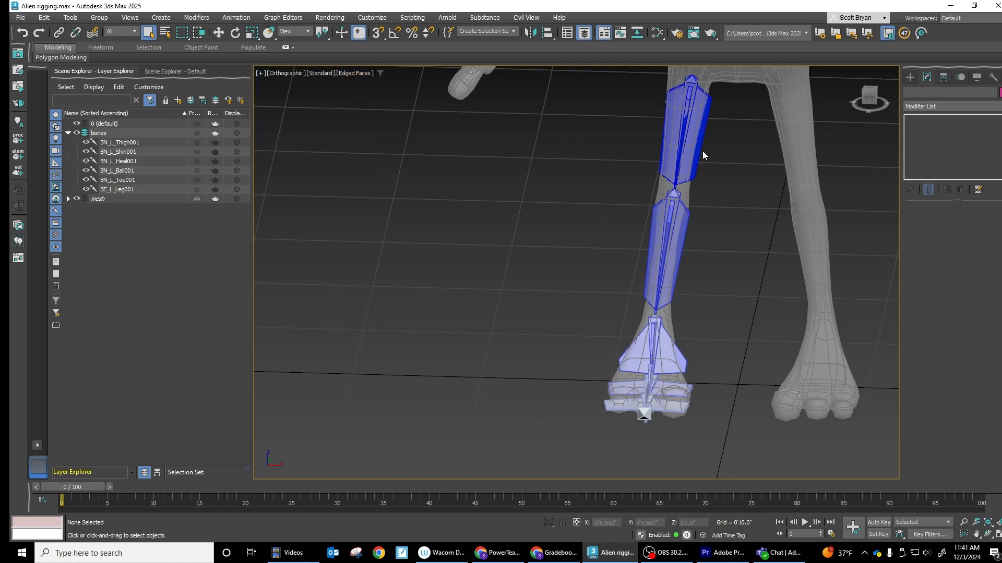
middle_drag(788, 164, 757, 218)
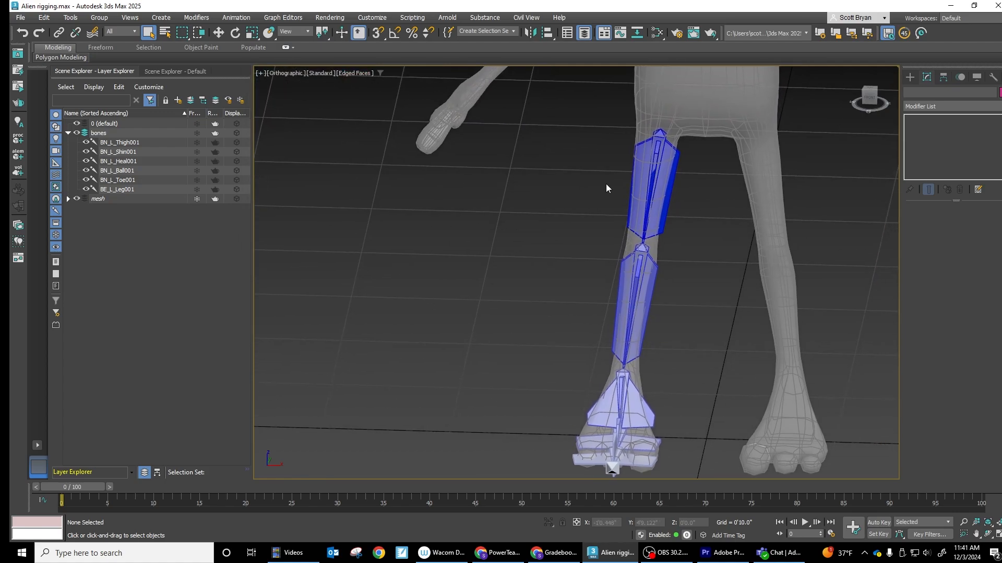
double_click(668, 194)
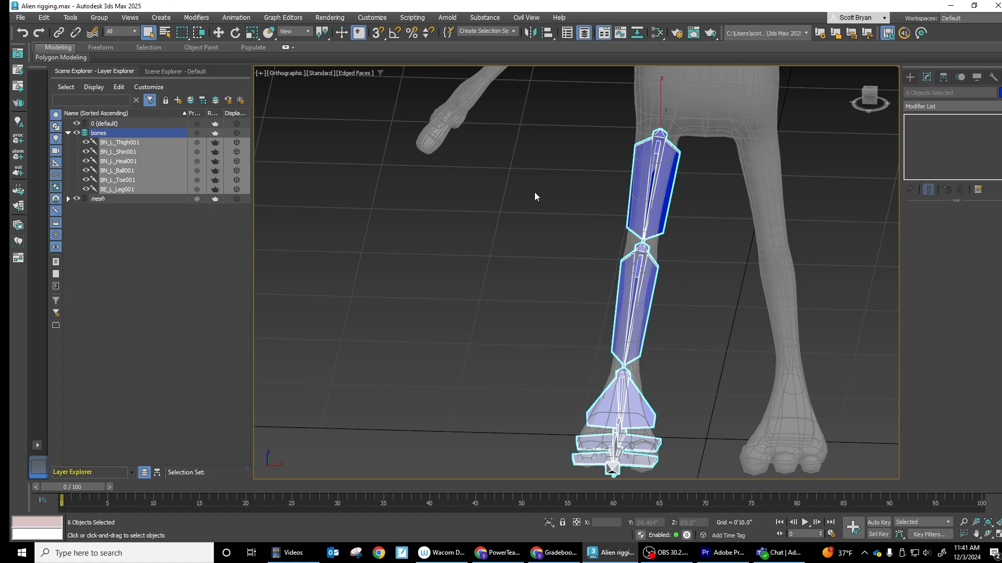
click(531, 33)
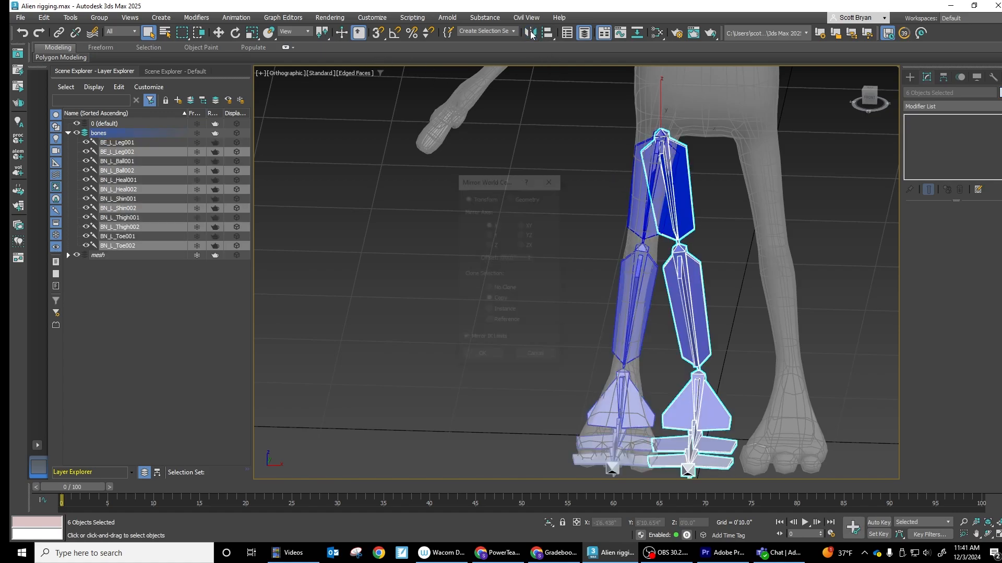
drag(530, 263, 599, 424)
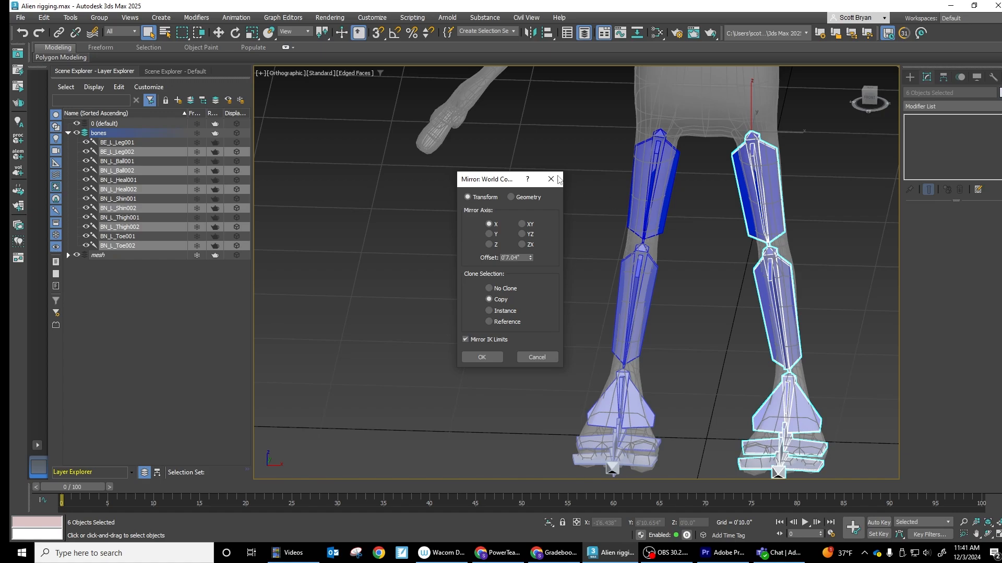
click(535, 357)
- Mirror the leg bone chain in the Front view as a copy across X with an offset of 0'7.3", and clear the selection
key(f)
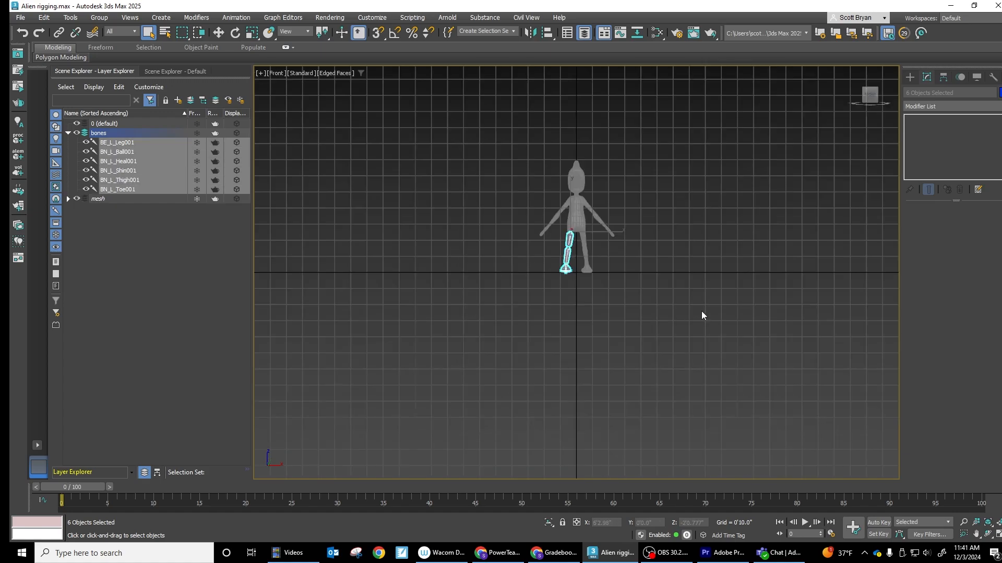
scroll(569, 227, up, 10)
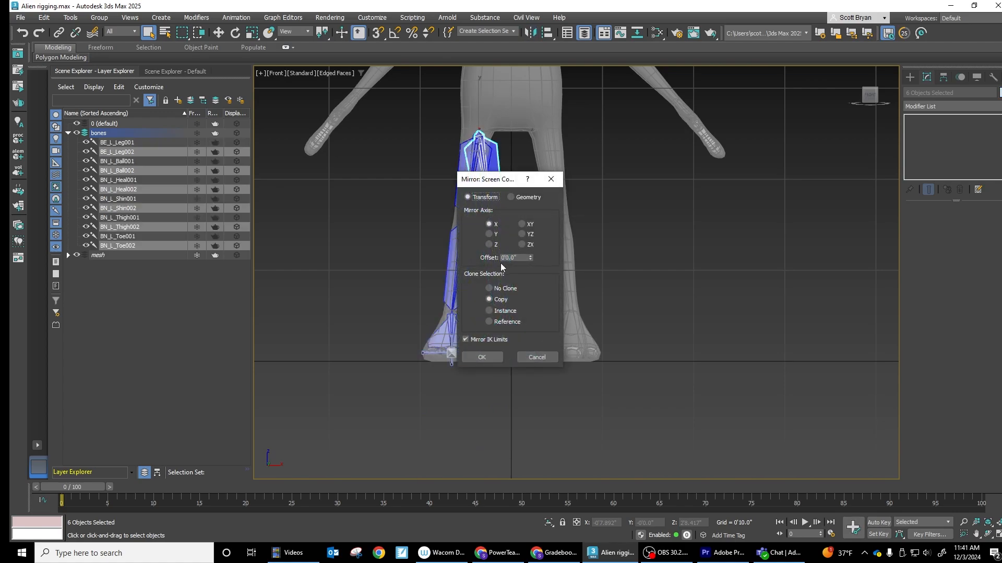
drag(530, 257, 531, 242)
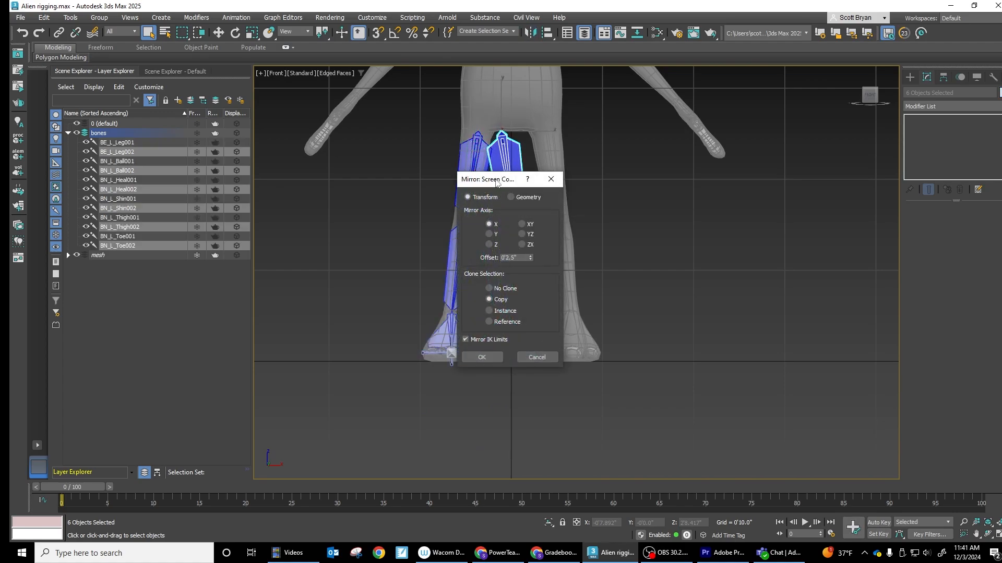
drag(496, 182, 312, 188)
drag(343, 265, 349, 164)
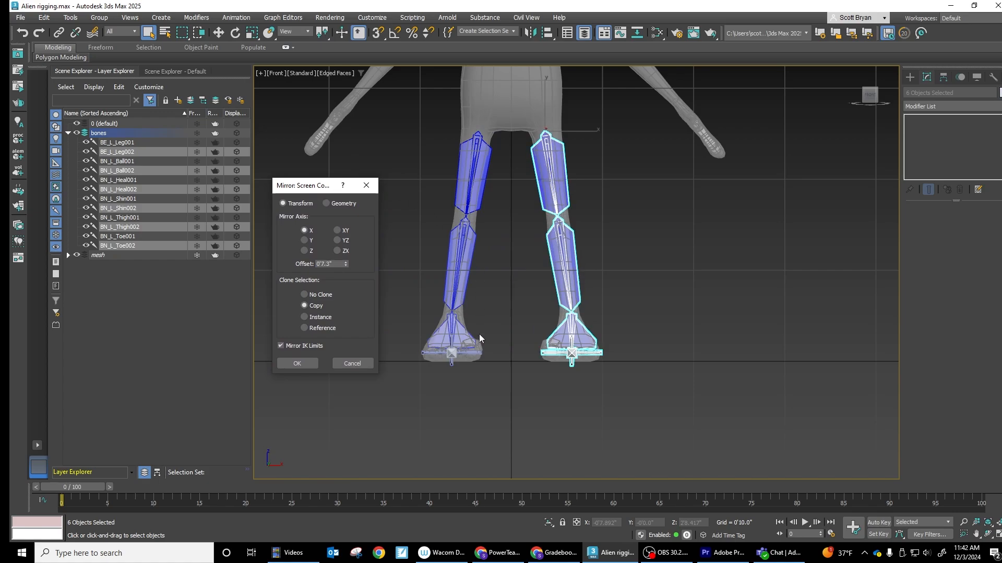
click(297, 364)
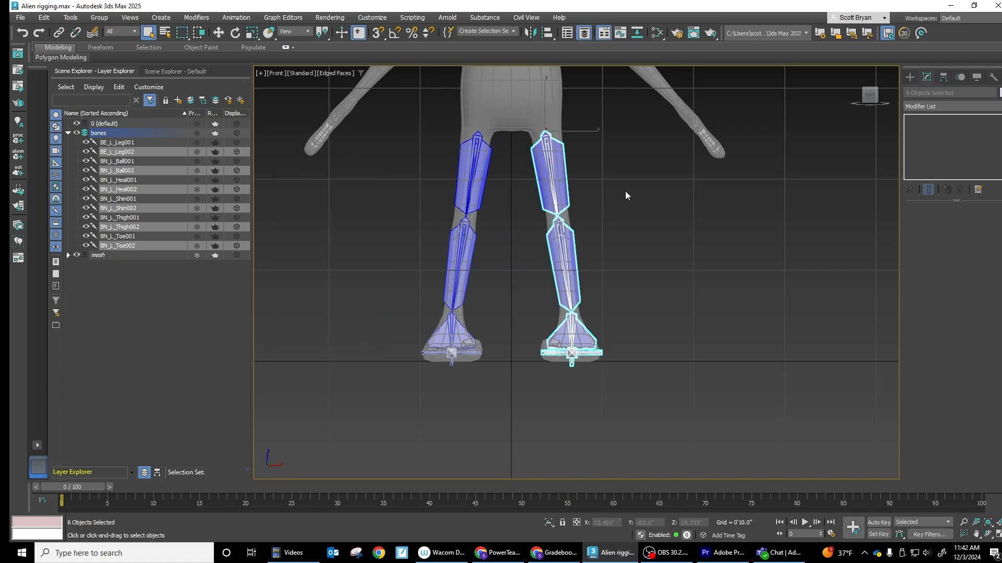
scroll(544, 166, up, 4)
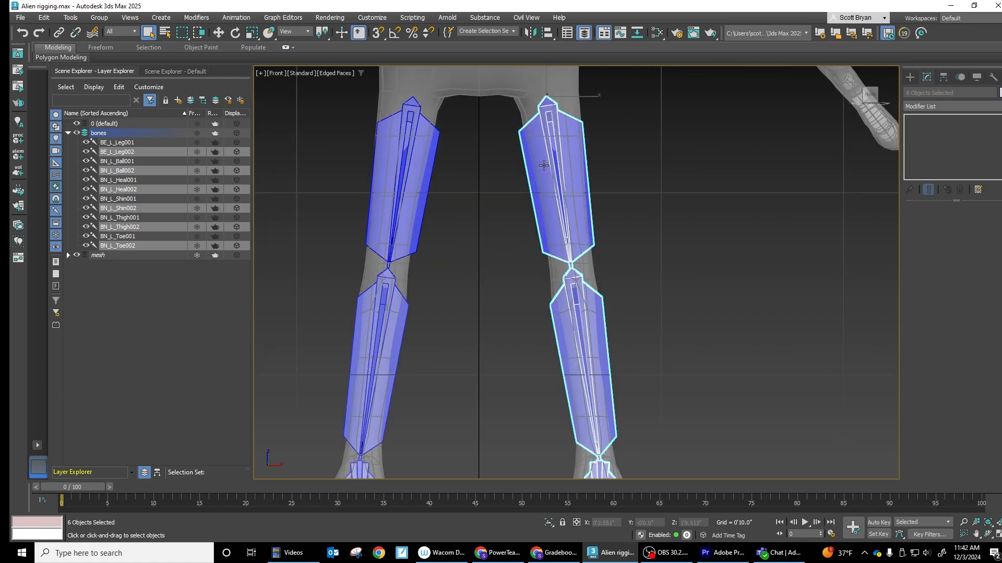
click(653, 172)
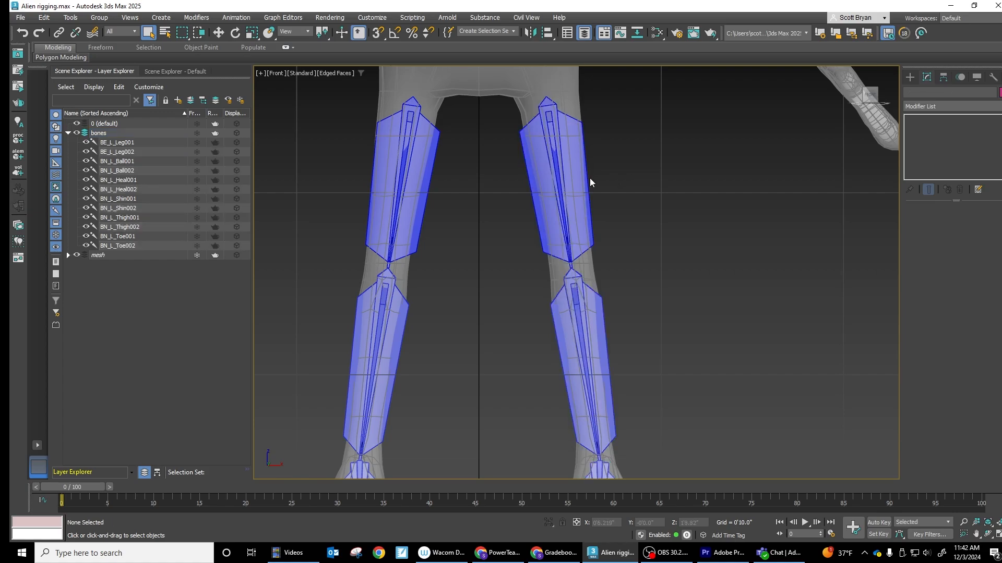
- Select the whole mirrored leg bone chain and set its gradient start color in Bone Tools to green (red 24, green 179, blue 0)
double_click(564, 154)
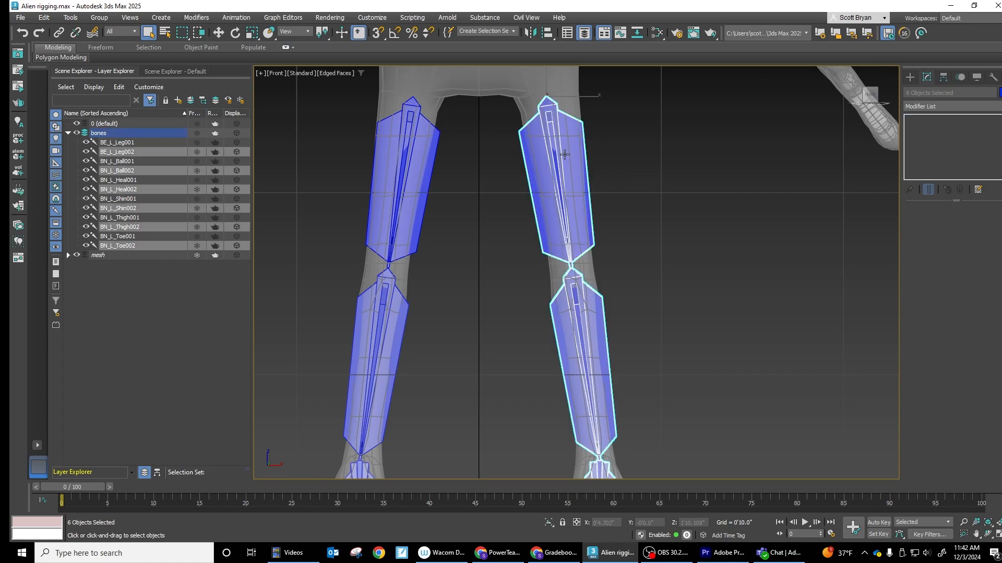
click(242, 19)
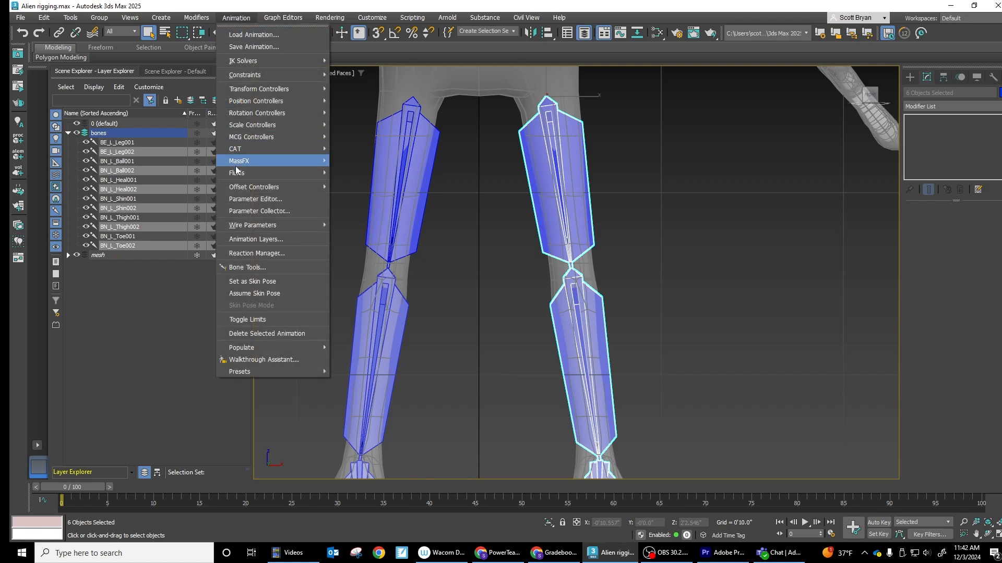
click(257, 267)
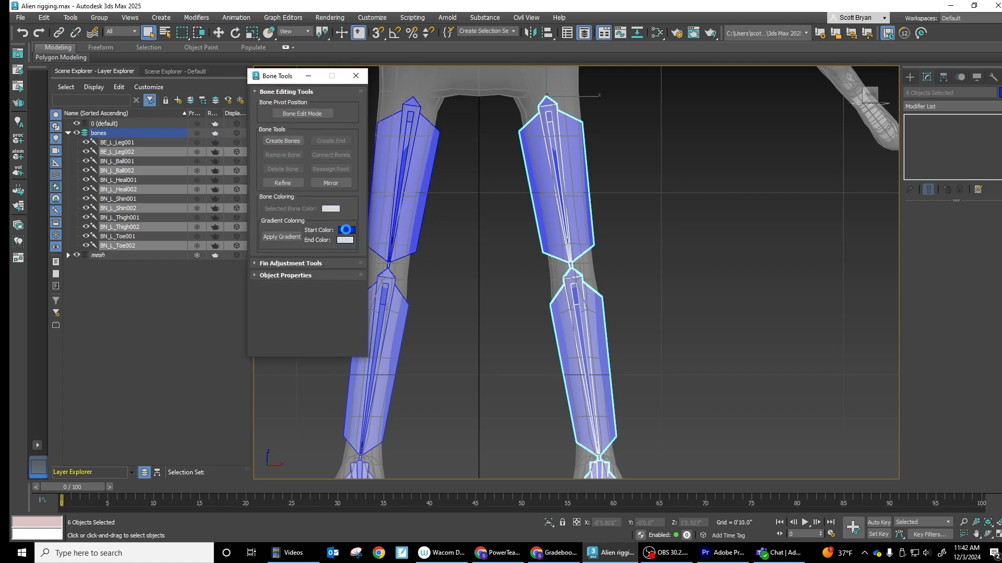
click(346, 229)
click(107, 116)
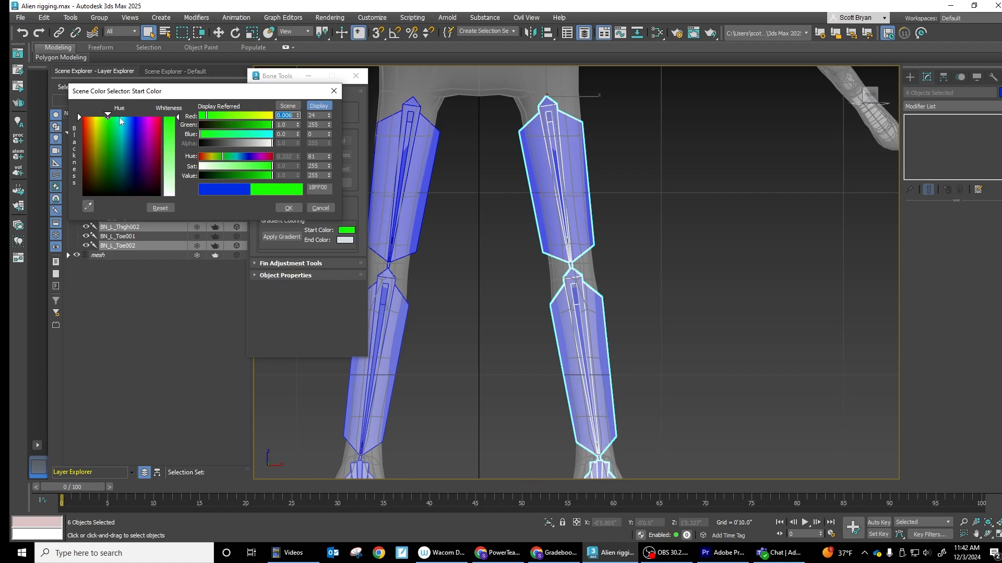
drag(243, 125, 252, 125)
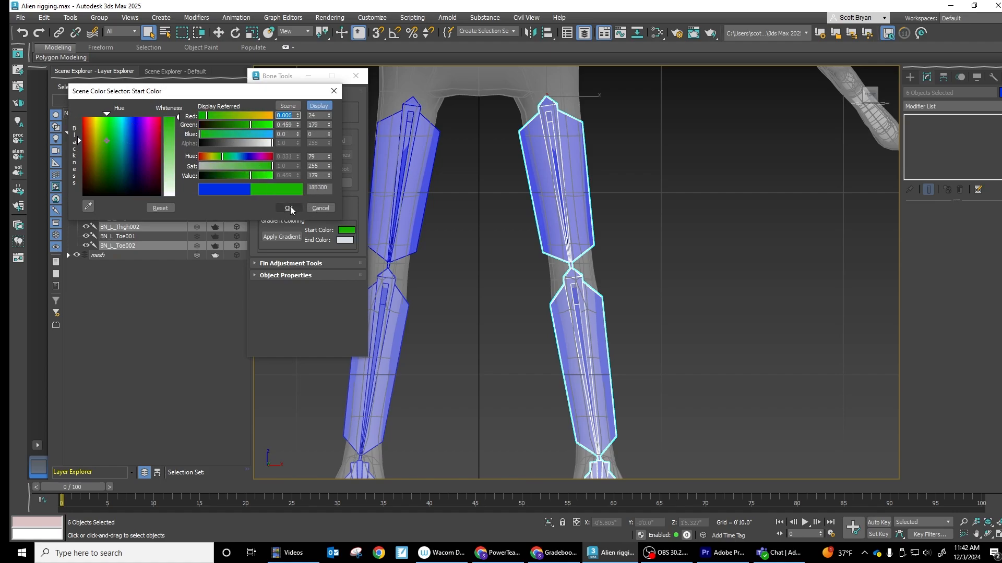
click(290, 207)
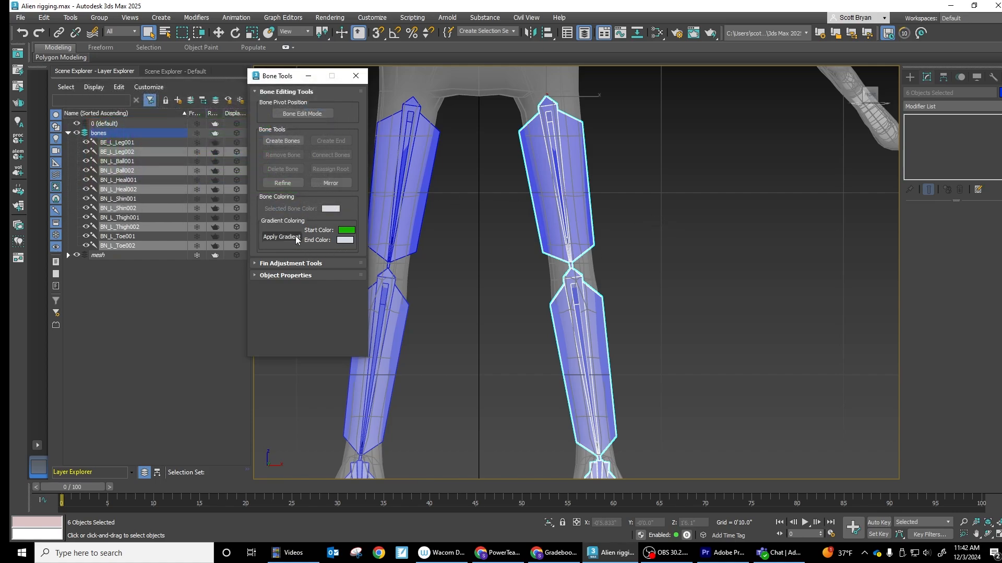
- Apply the green gradient to the mirrored leg bones, check it on the mirrored thigh bone and close Bone Tools
click(281, 237)
middle_drag(672, 271, 713, 241)
click(698, 155)
click(595, 143)
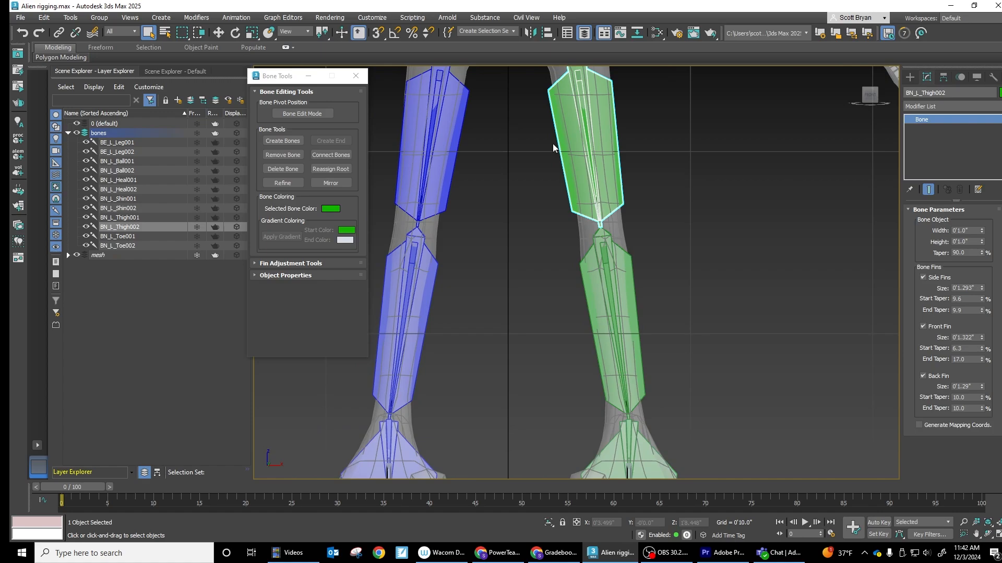
click(355, 76)
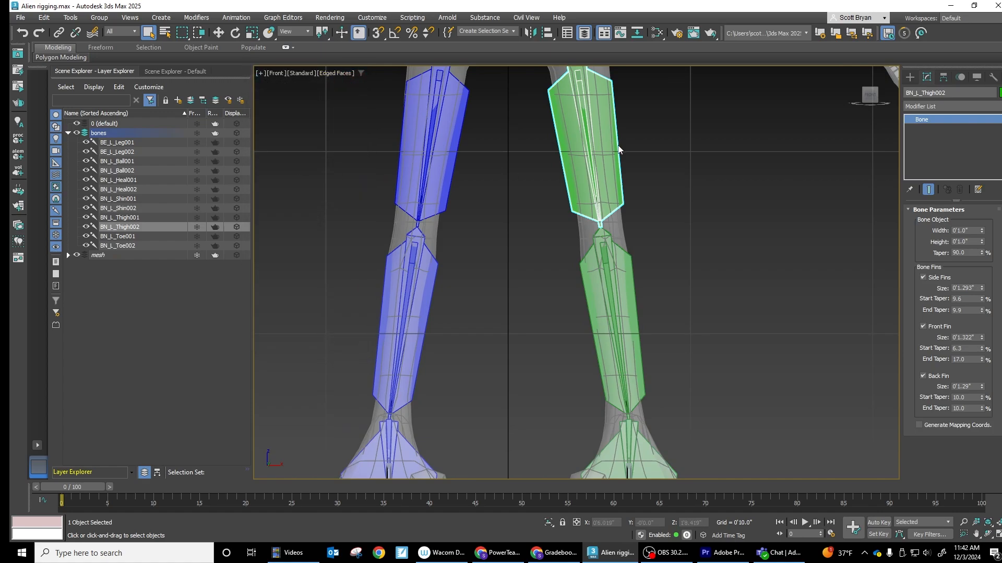
- Rename the mirrored bones BE_R_Leg001, BN_R_Ball001, BN_R_Heel001, BN_R_Shin001, BN_R_Thigh001 and BN_R_Toe001, and rename the original heel bone BN_L_Heel001
click(130, 155)
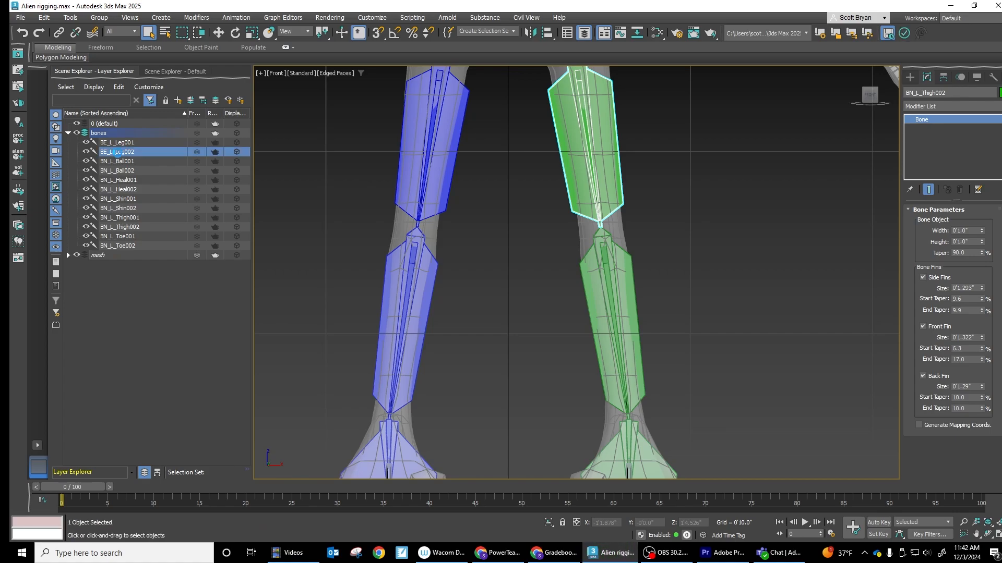
click(128, 156)
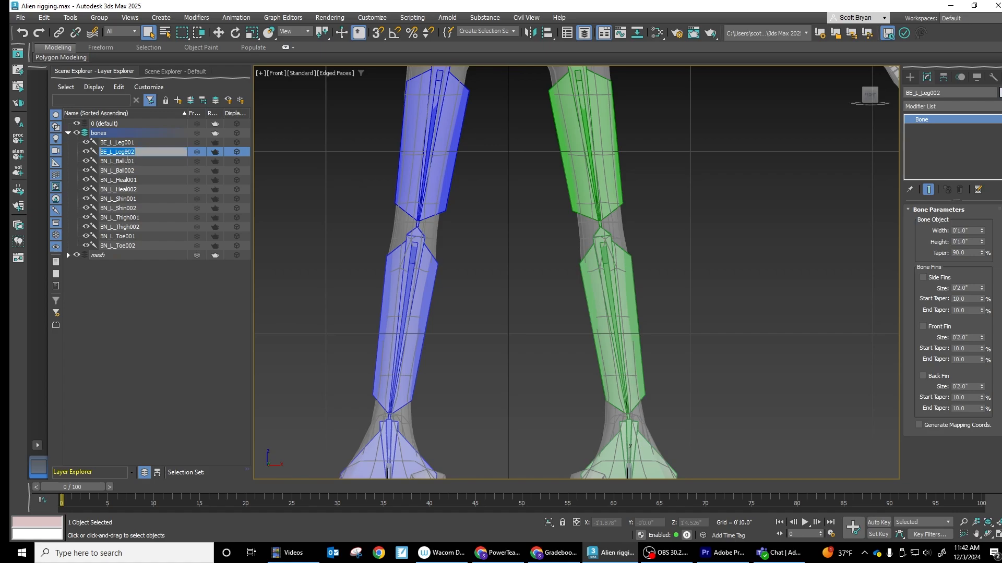
key(Escape)
text(R)
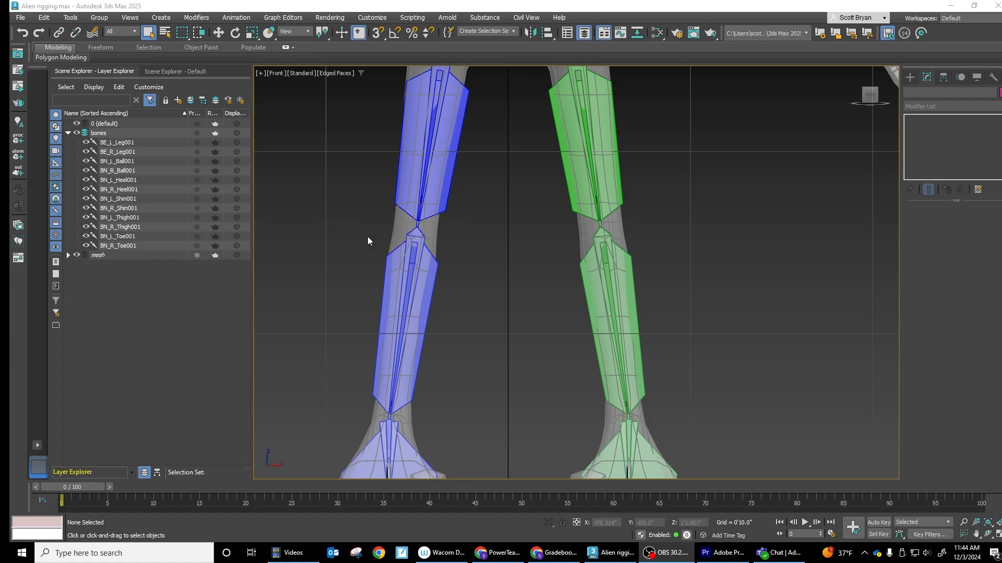
scroll(540, 250, down, 3)
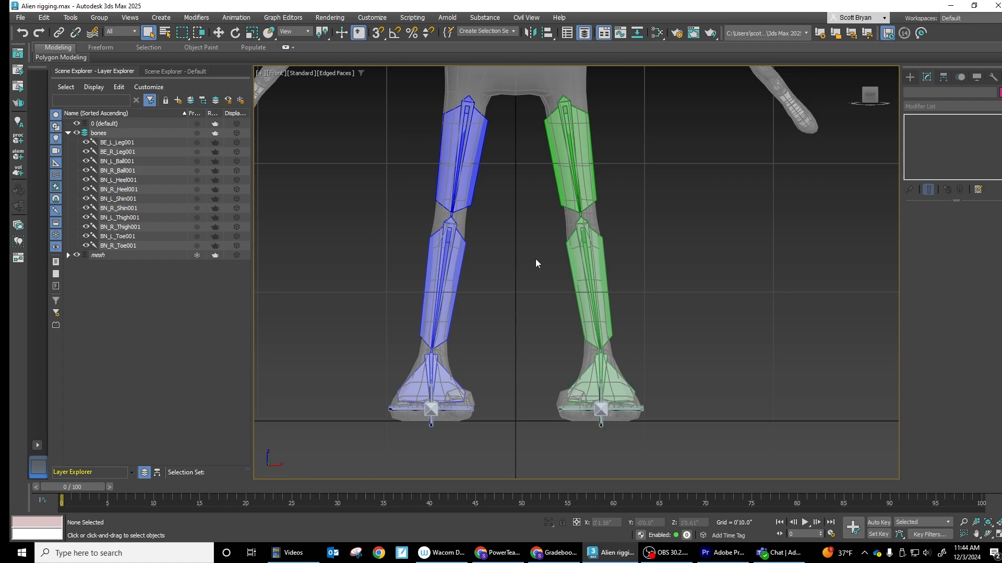
scroll(536, 258, down, 2)
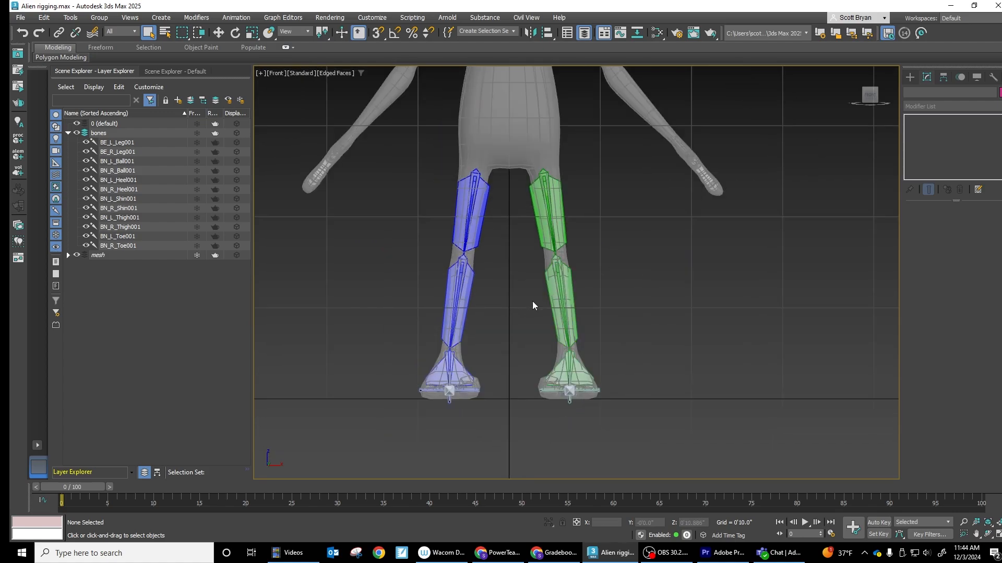